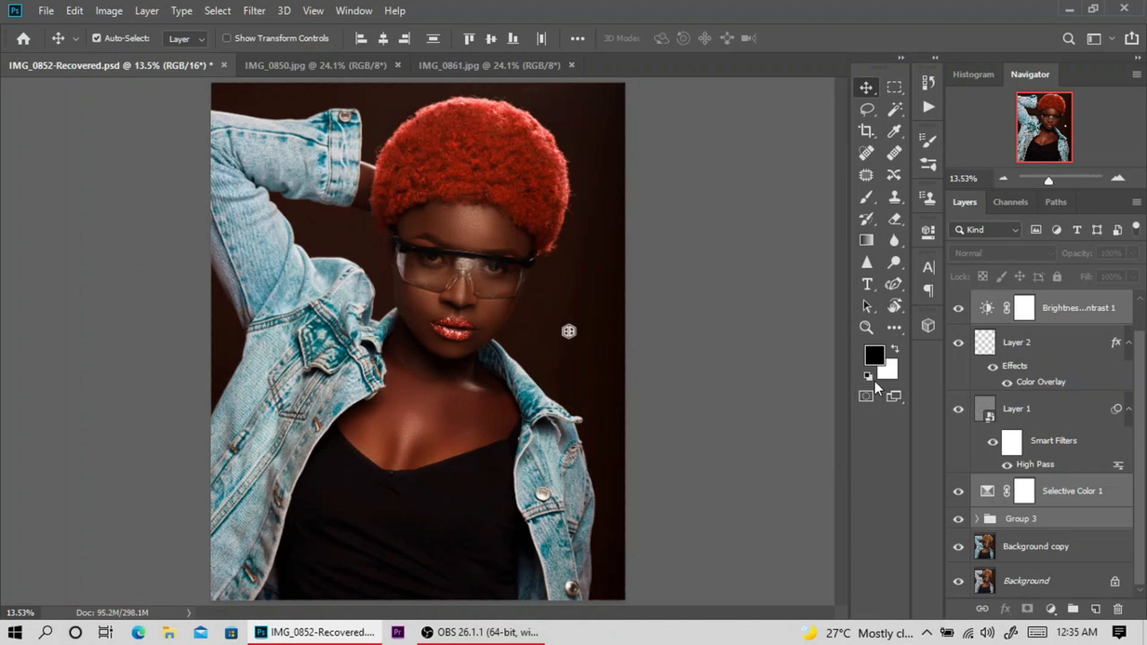
Look at the finished portraits IMG_0861.jpg and IMG_0850.jpg, and return to the IMG_0852-Recovered.psd document.
click(346, 69)
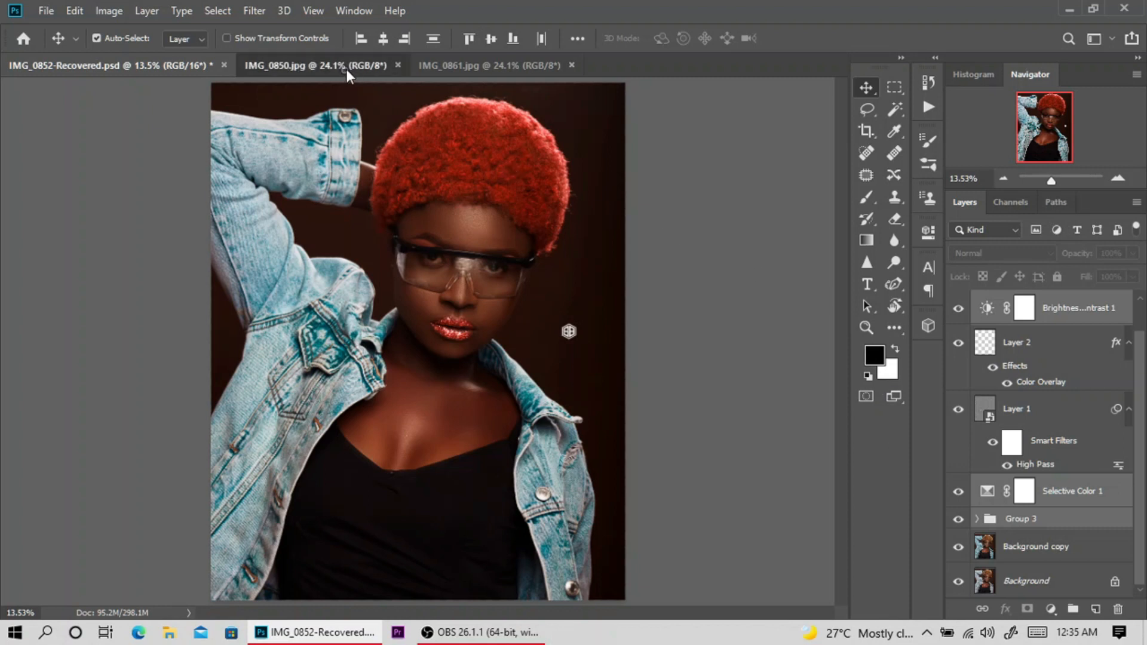
click(475, 67)
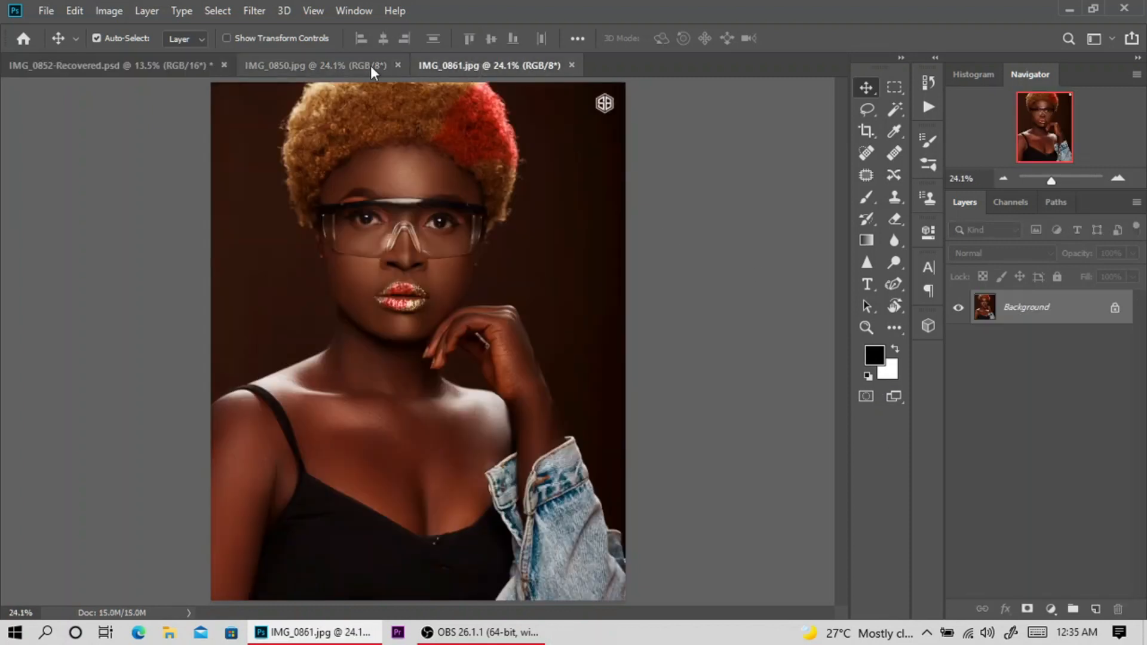
click(335, 67)
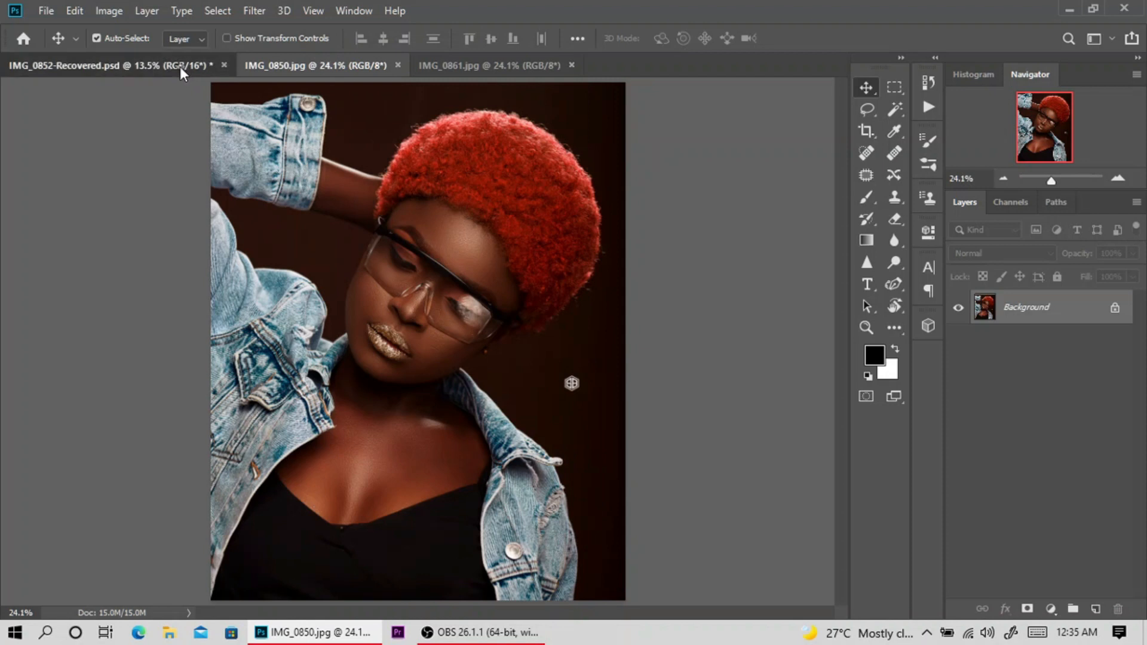
click(180, 66)
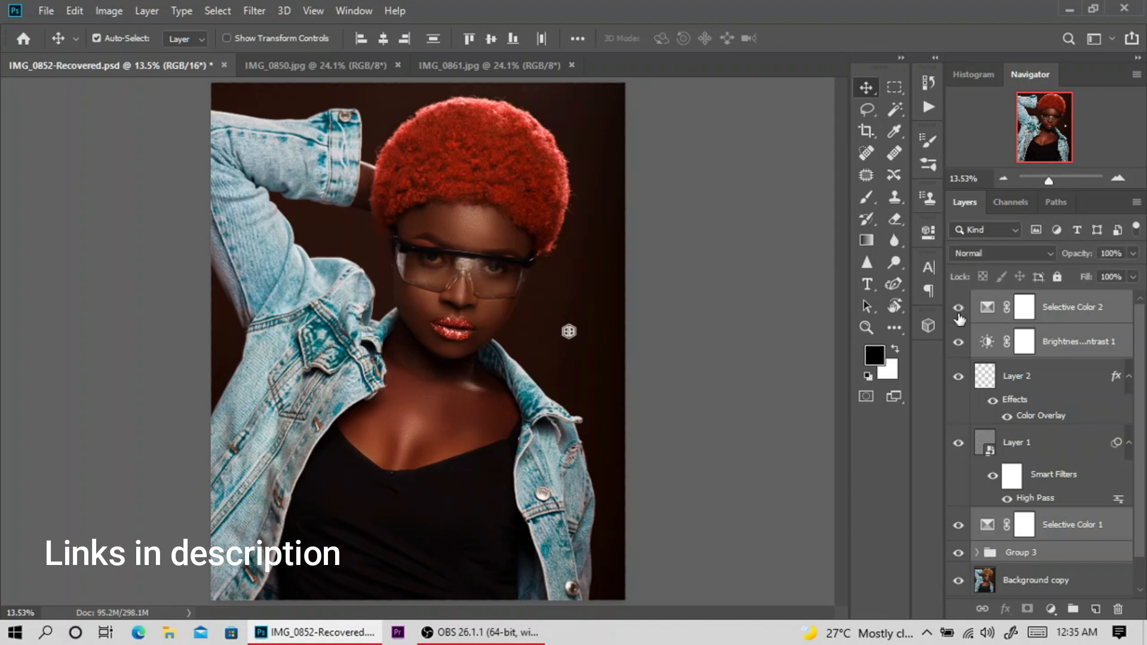
Hide every layer and group above the Background layer, from Selective Color 2 down to Background copy, to reveal the original photo.
click(958, 342)
click(958, 377)
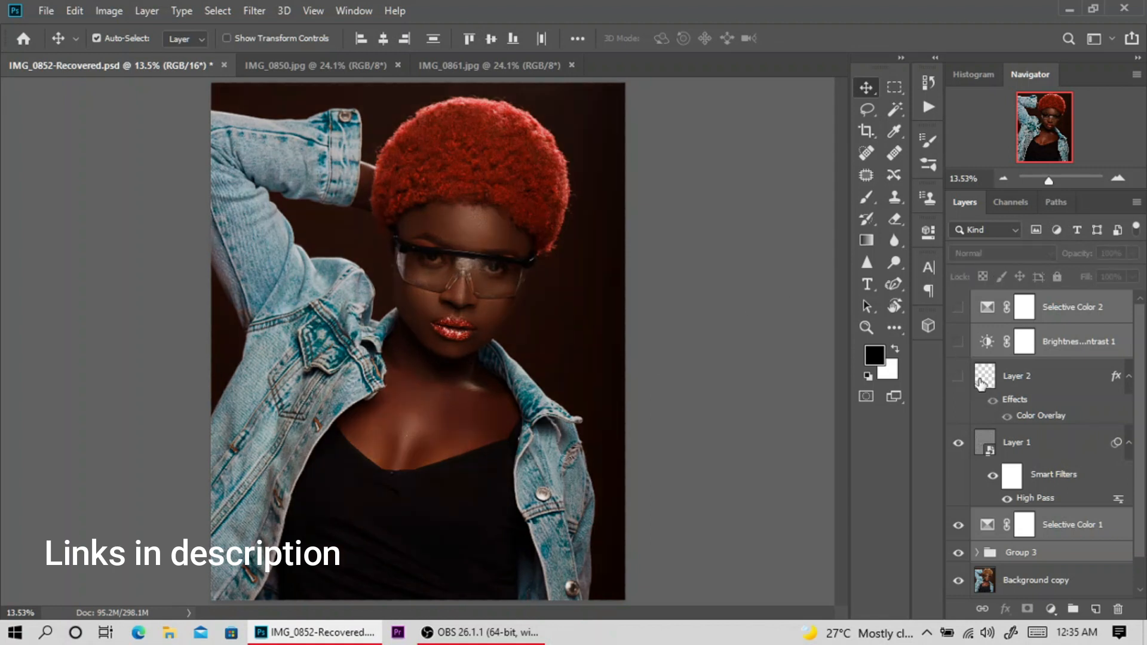
click(959, 443)
click(959, 524)
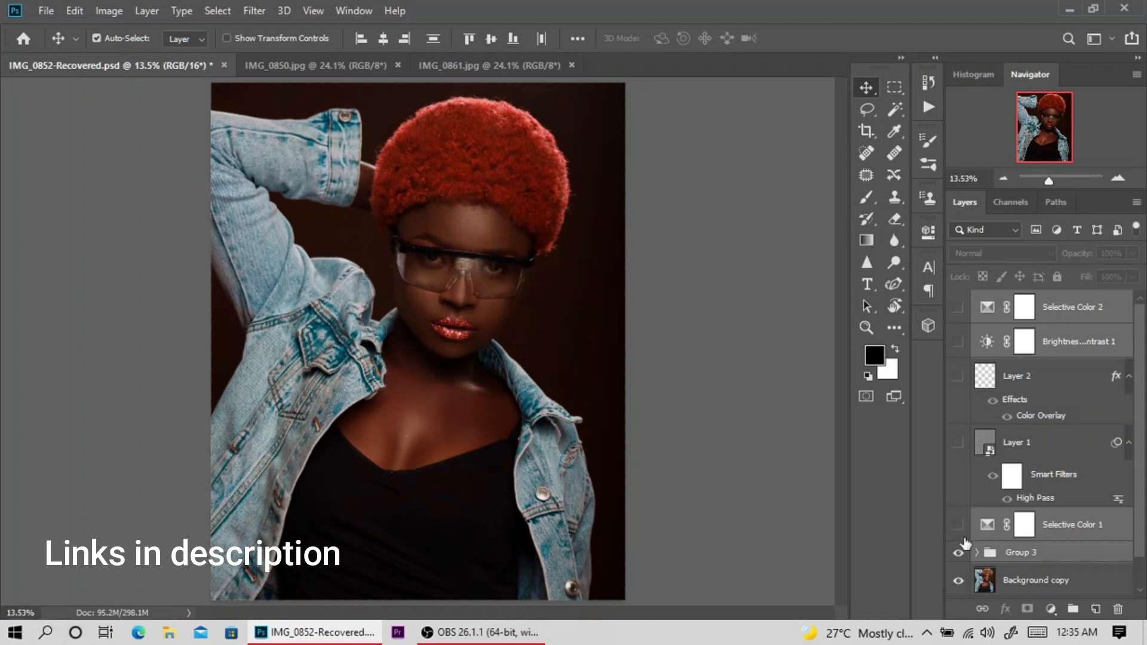
click(958, 553)
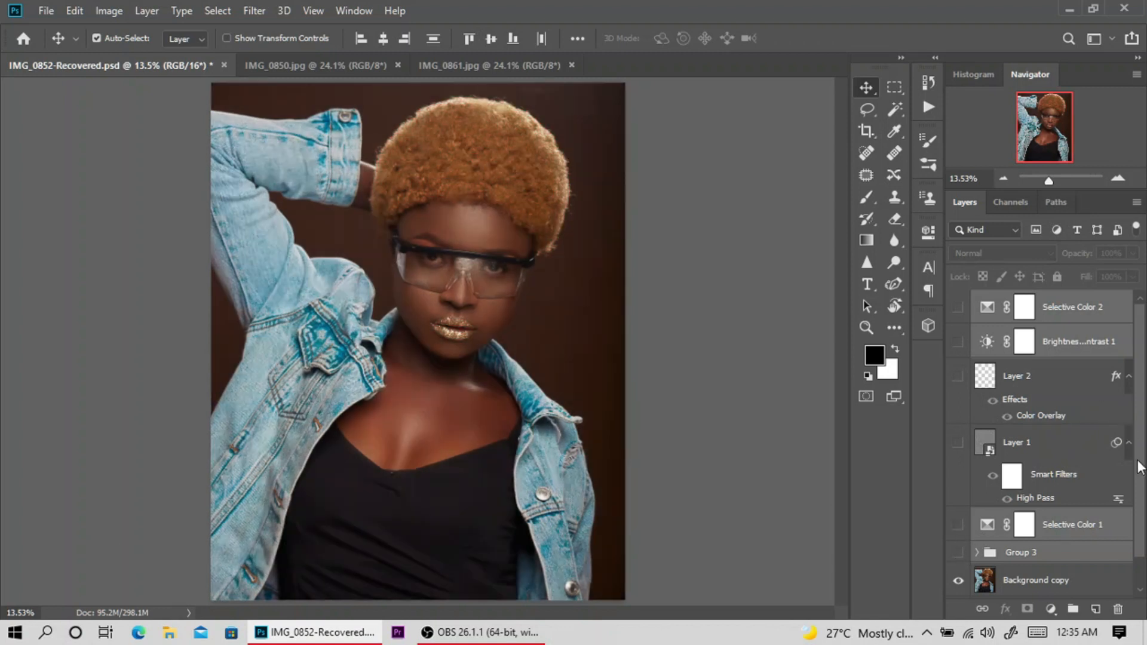
scroll(1130, 528, down, 2)
click(958, 548)
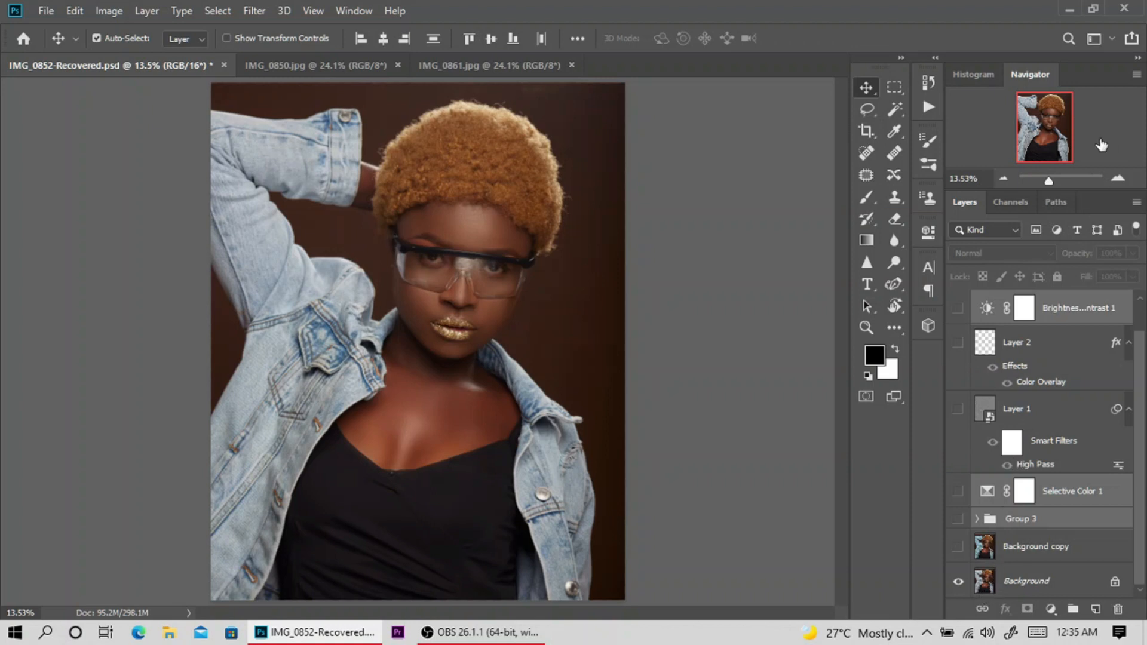
Examine the original portrait's face, hair and jacket up close, and return to the whole-image view.
click(1114, 179)
click(1115, 180)
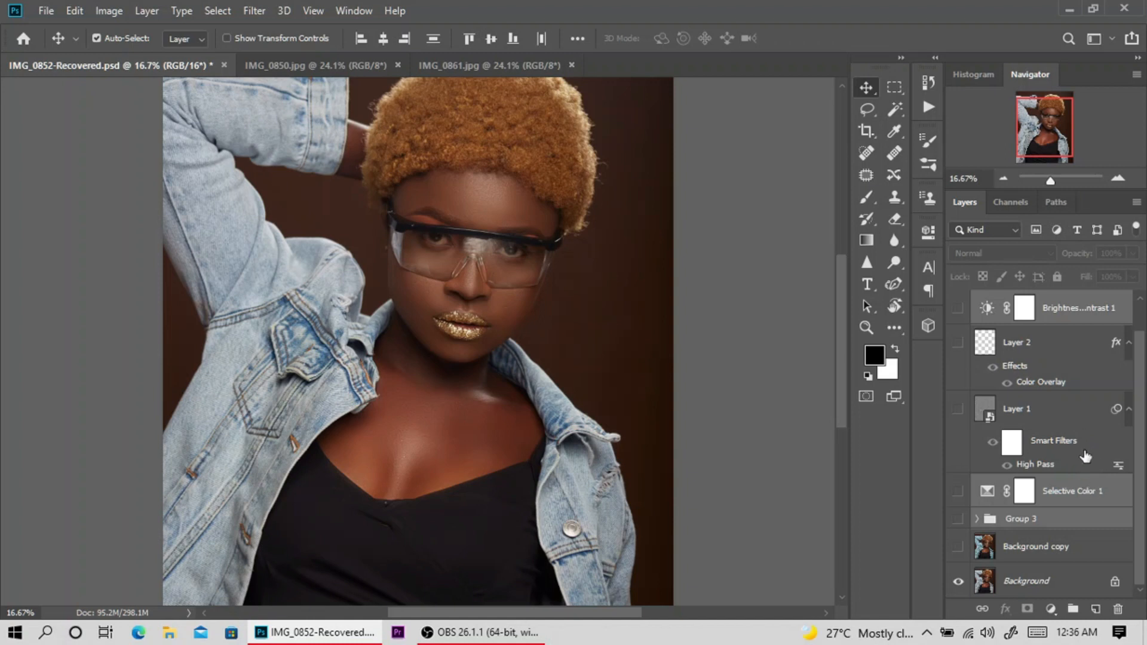
click(1117, 177)
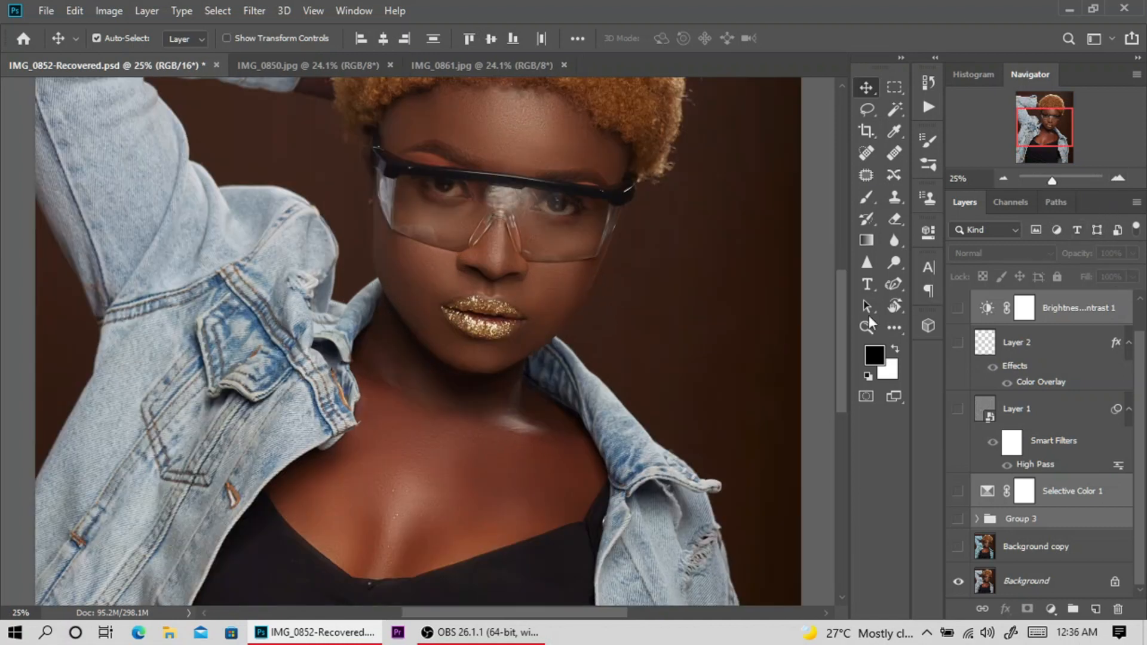
drag(846, 348, 849, 309)
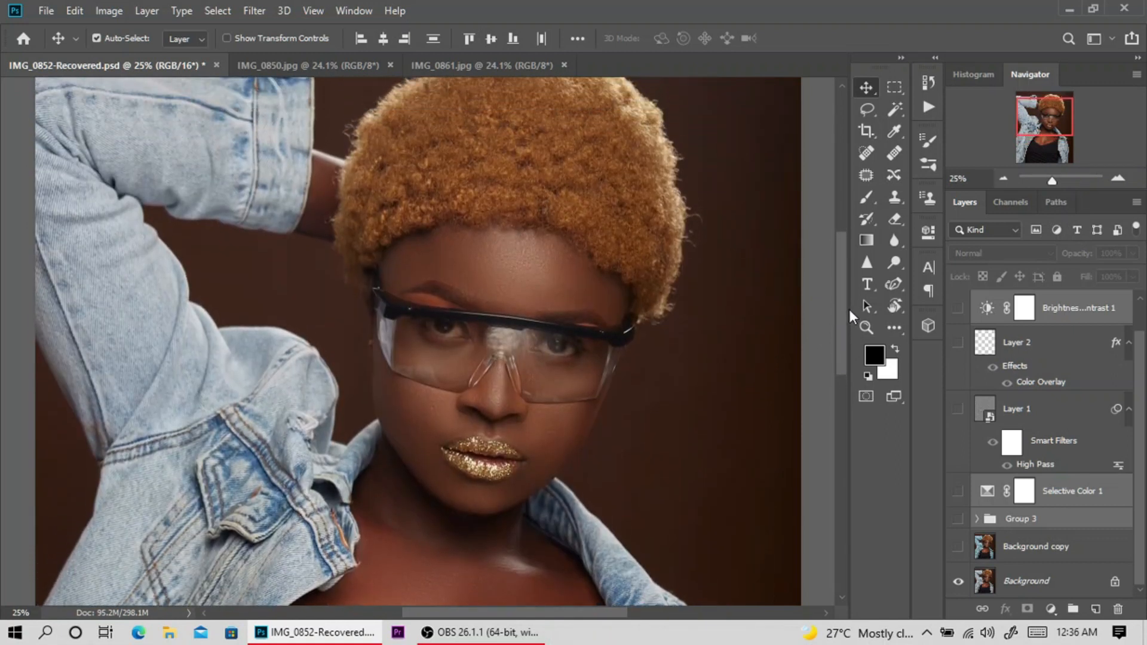
click(1001, 177)
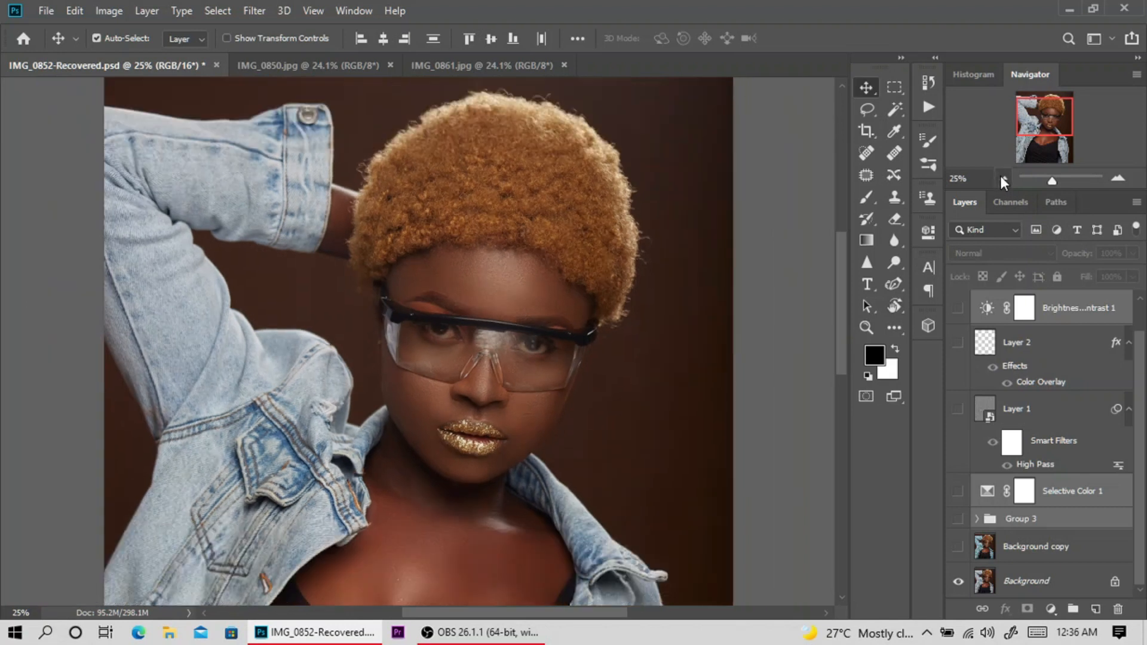
click(1003, 180)
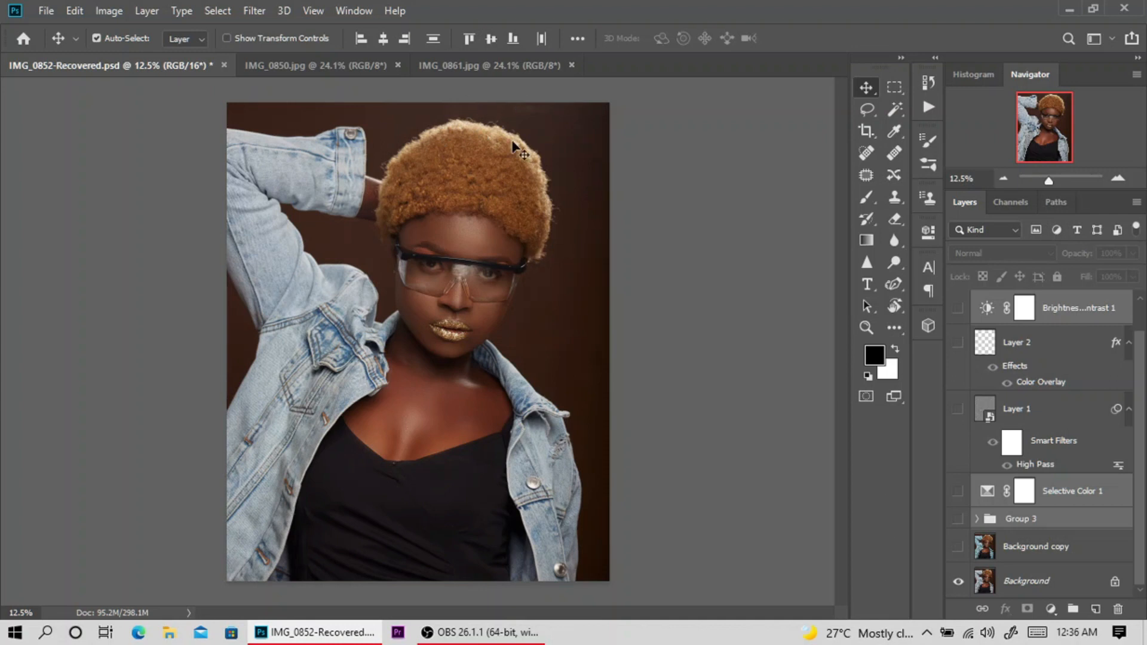
Select the Background copy layer and make it visible, comparing it with the original Background.
click(1026, 560)
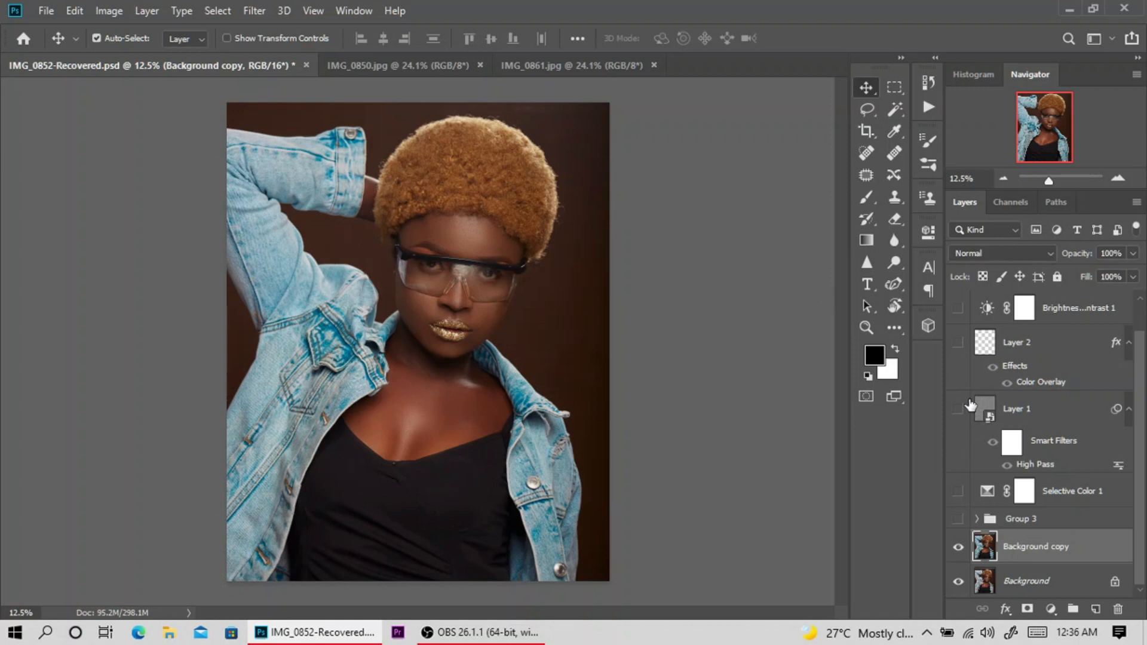
click(963, 553)
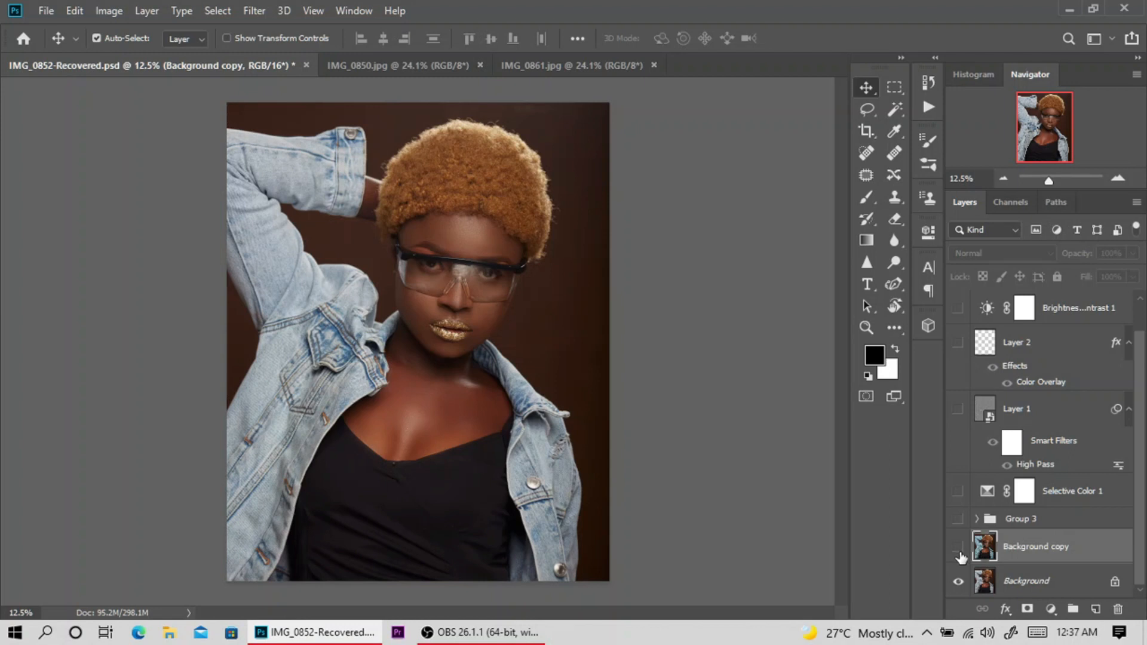
click(959, 549)
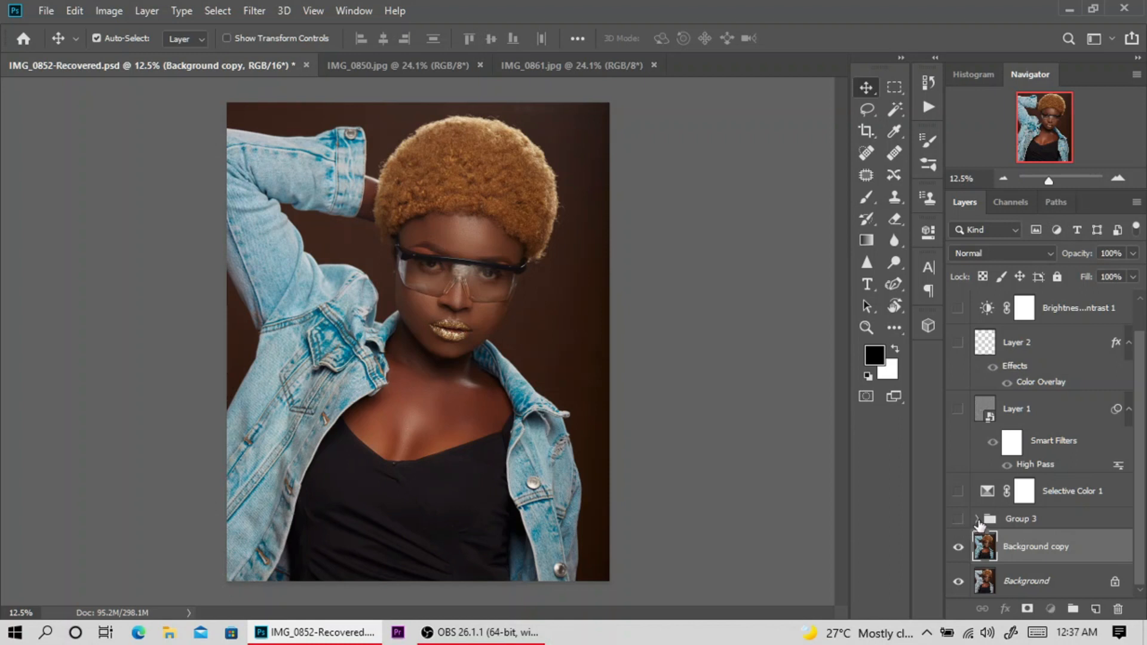
Expand and show Group 3, and hide its Hue/Saturation 1, Black & White 3 and Gradient Map 1 adjustment layers.
click(977, 518)
drag(1141, 451, 1141, 519)
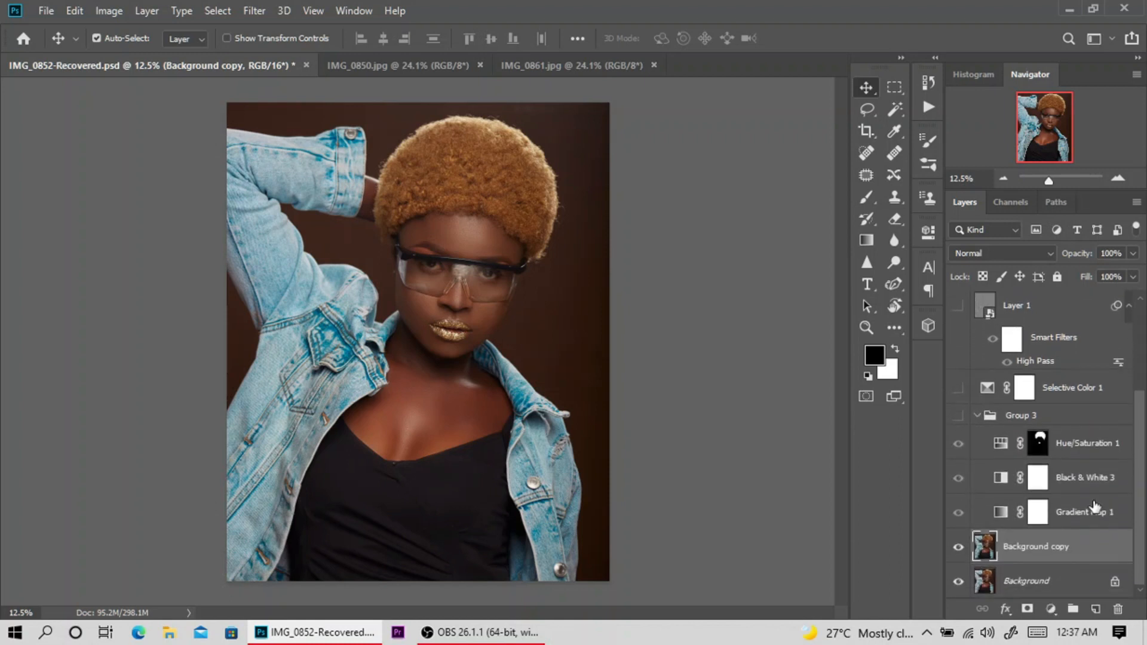
click(959, 417)
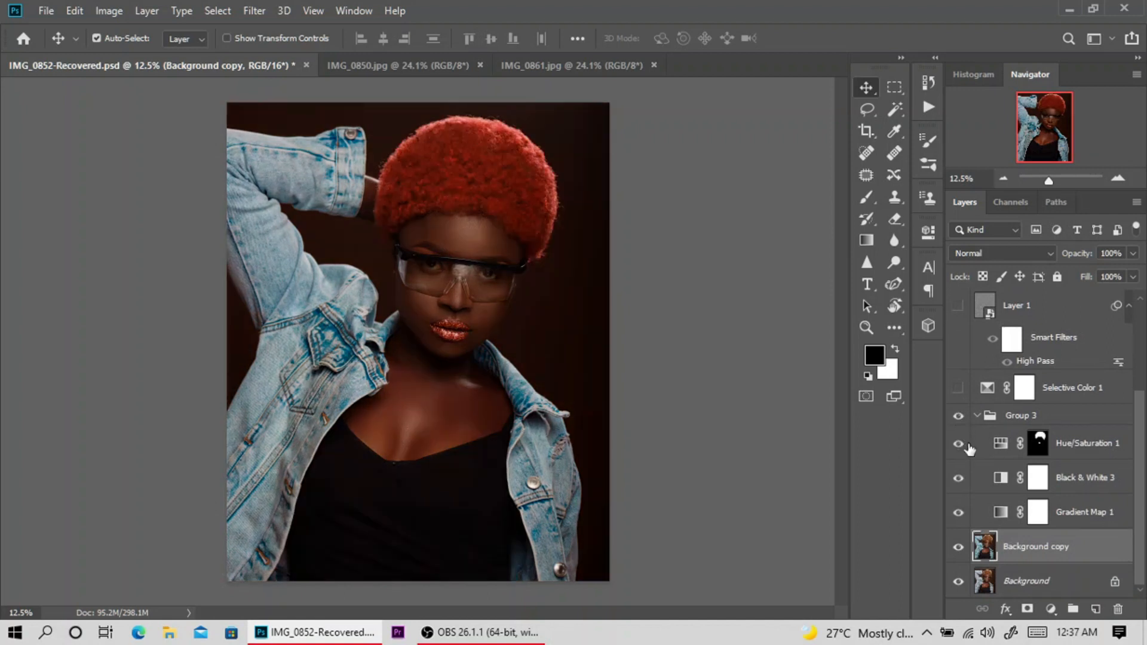
click(959, 444)
click(961, 481)
click(959, 512)
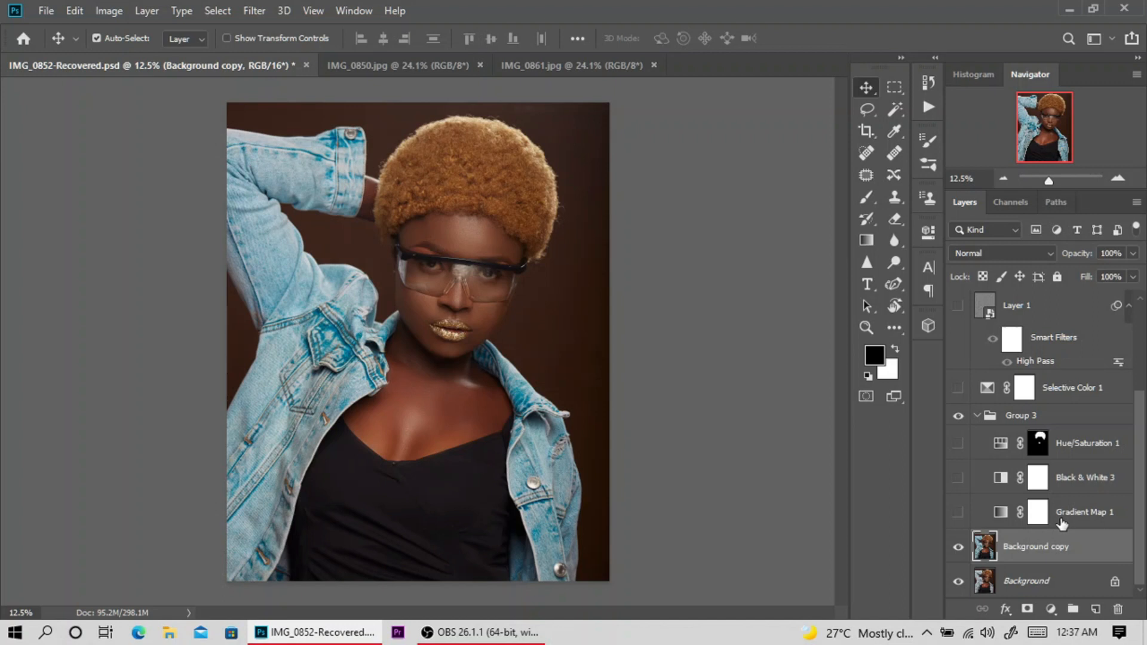
Make the Gradient Map 1 adjustment layer visible and select its layer mask.
click(957, 515)
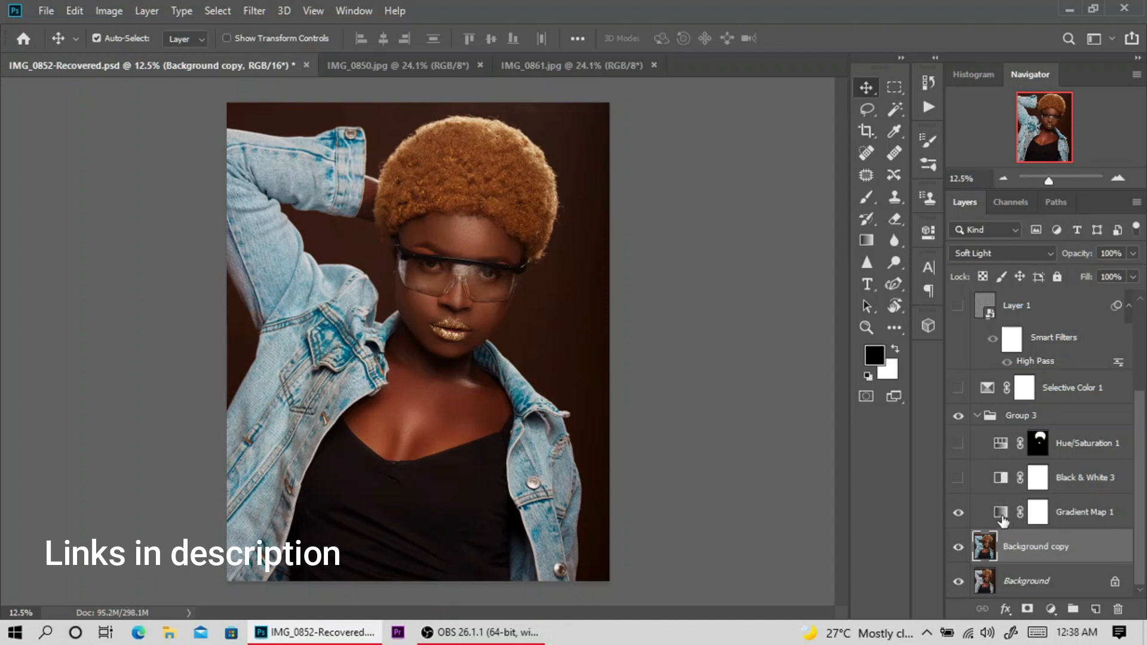
click(1037, 515)
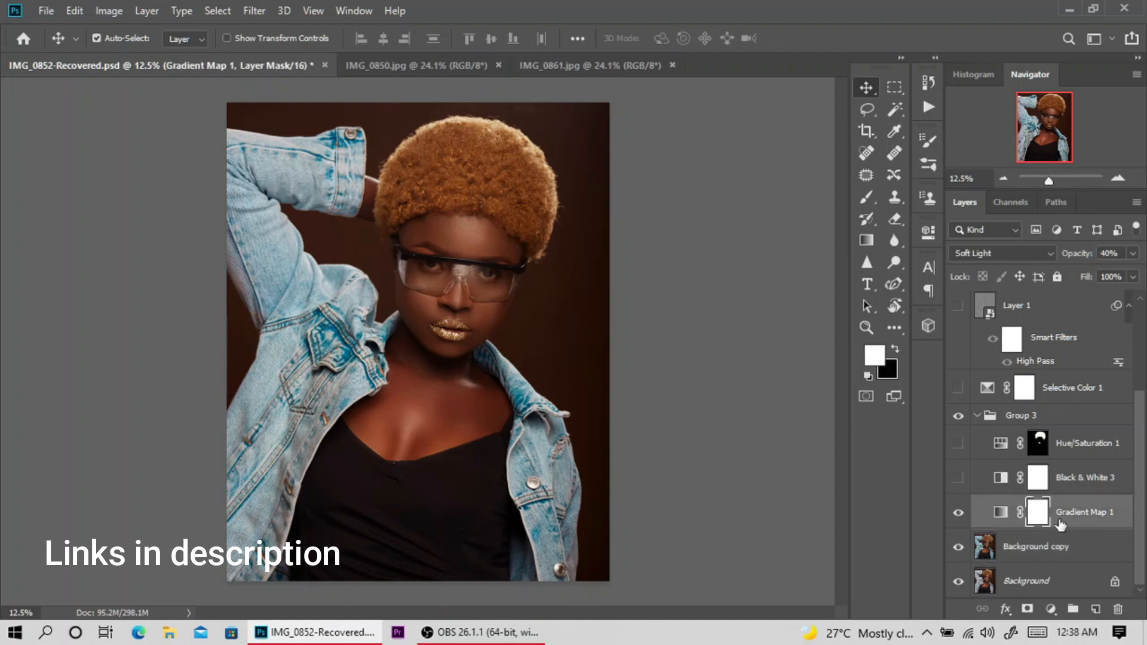
Compare the image with and without Gradient Map 1 in Normal and in Soft Light blending mode, ending on Soft Light.
click(1016, 254)
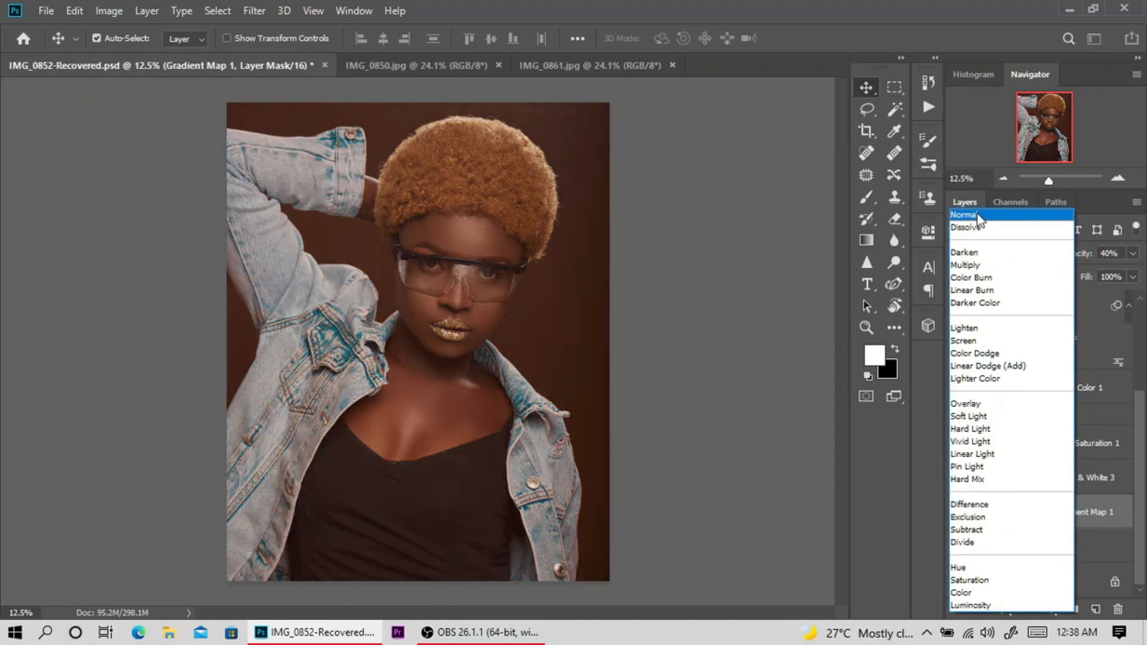
click(999, 217)
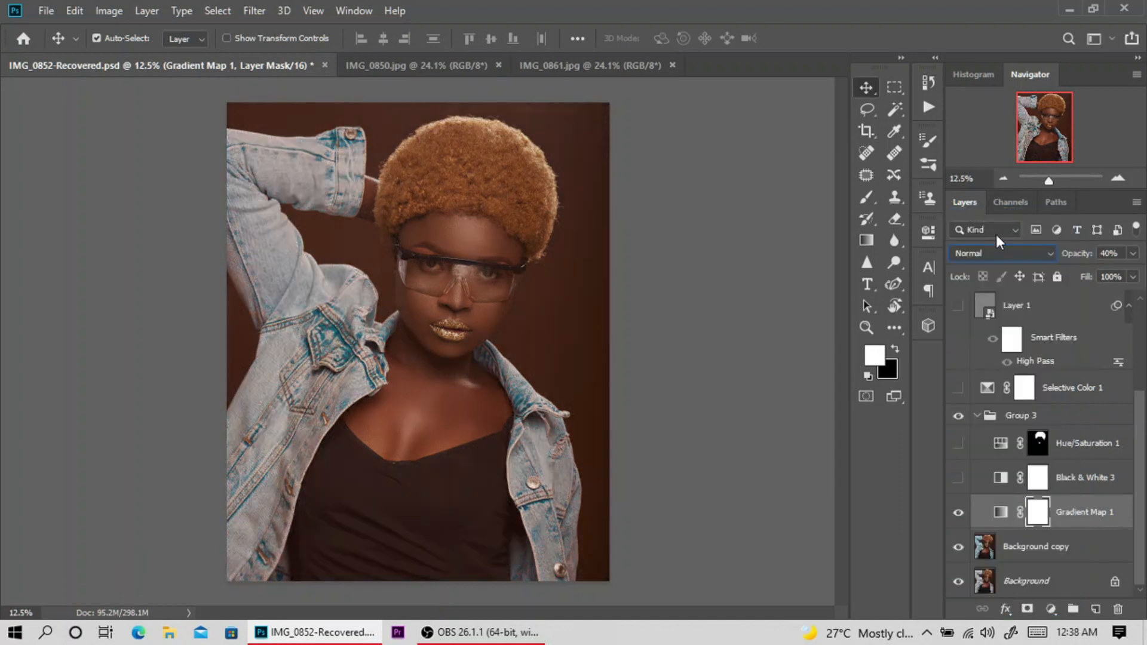
click(959, 514)
click(958, 514)
click(992, 254)
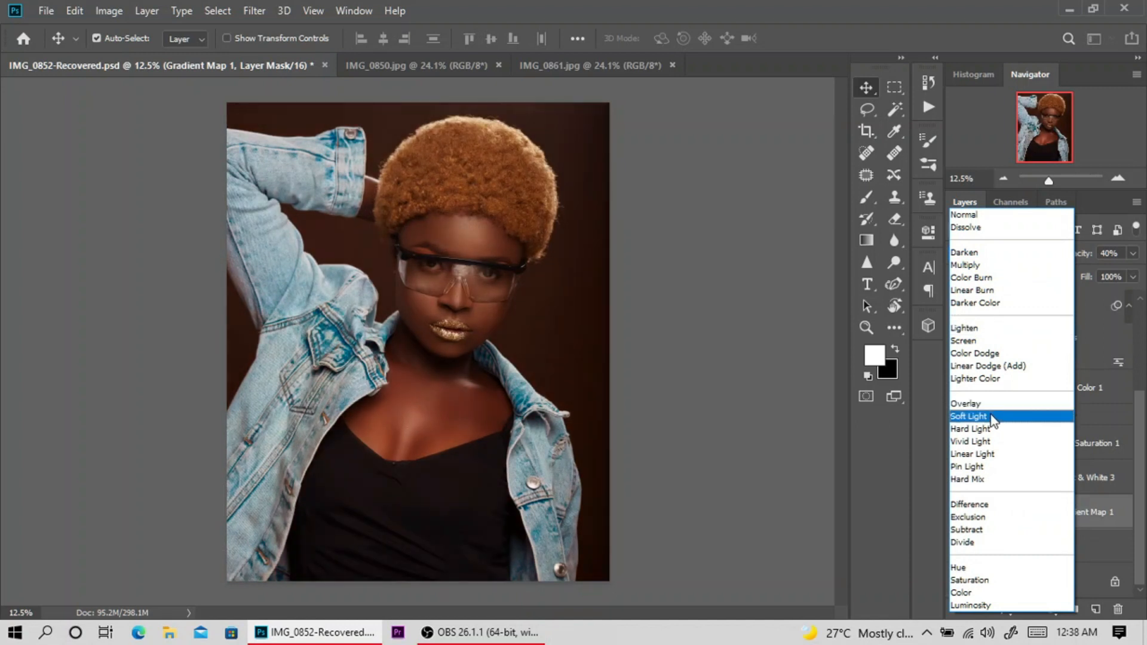
click(990, 416)
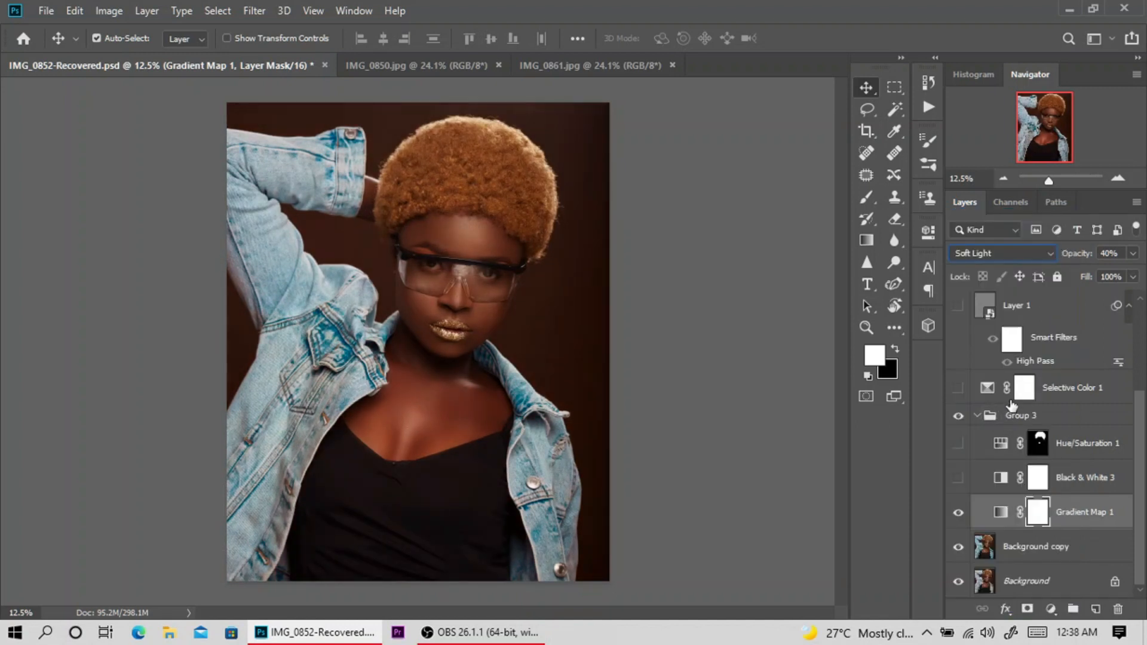
click(959, 515)
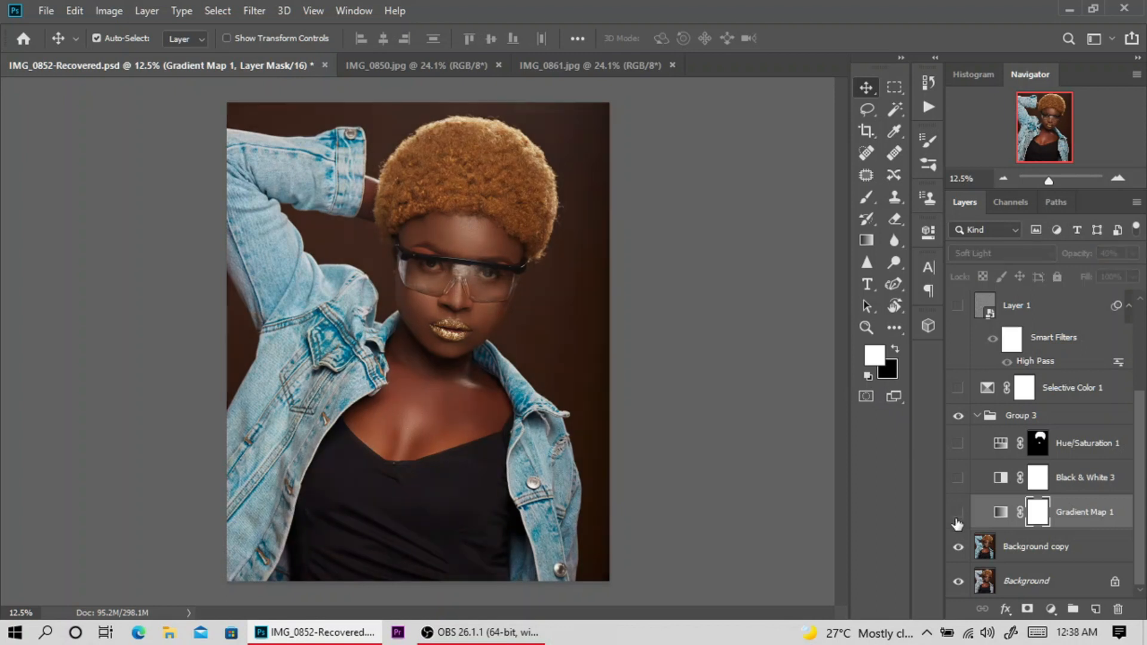
click(959, 515)
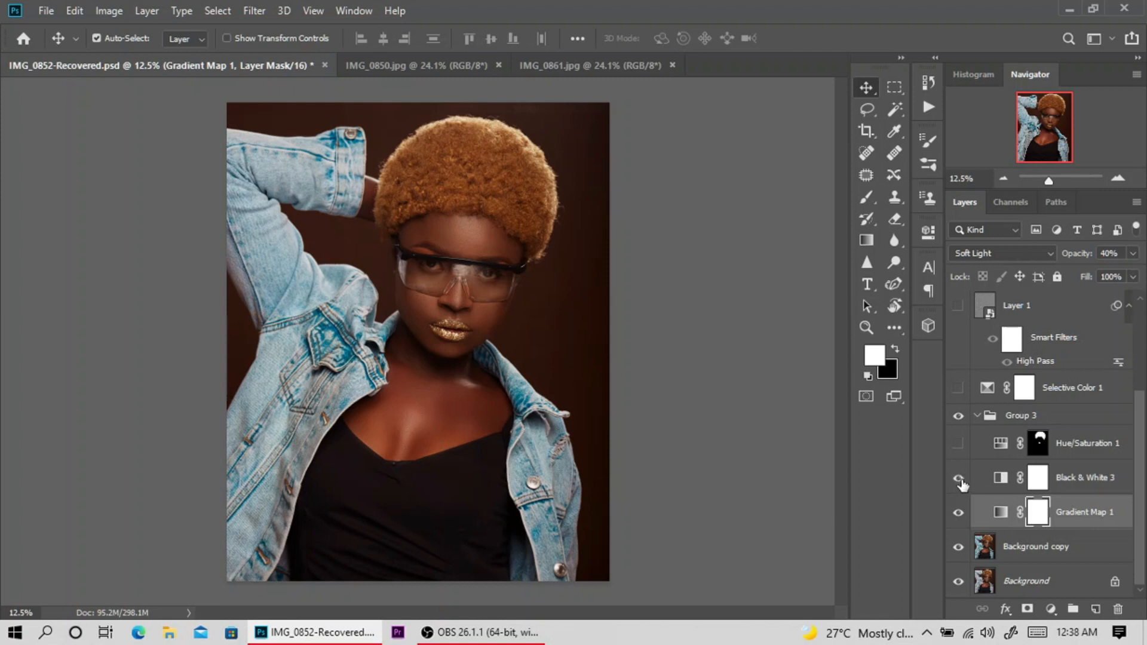
Make the Black & White 3 adjustment layer visible, select it and choose Multiply as its blending mode.
click(990, 487)
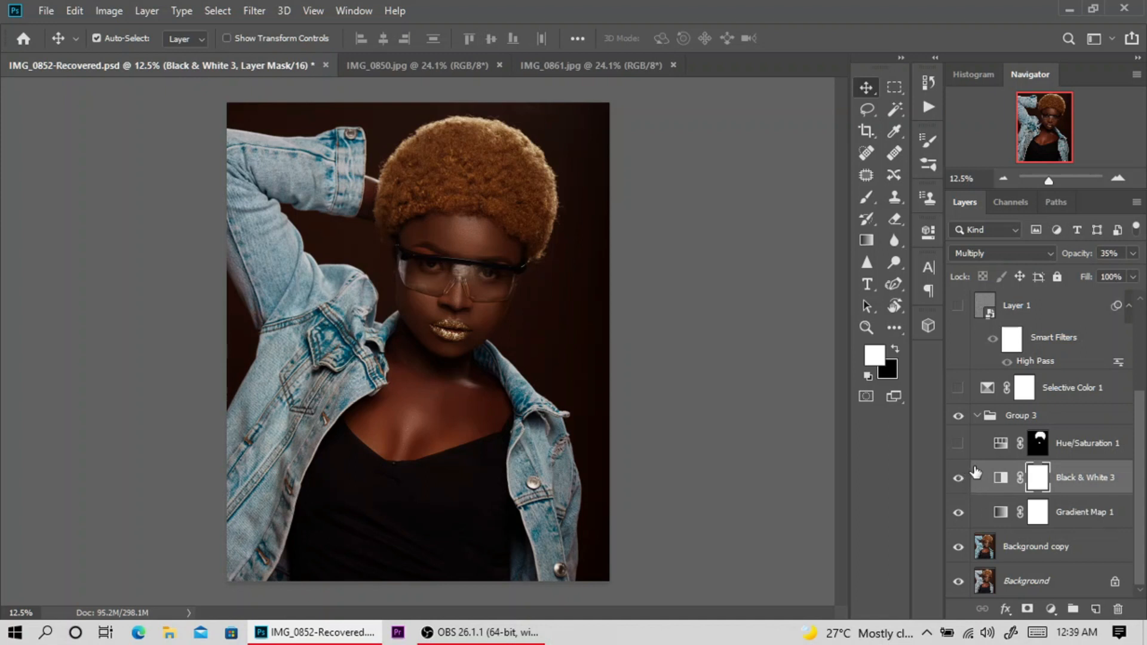
click(959, 478)
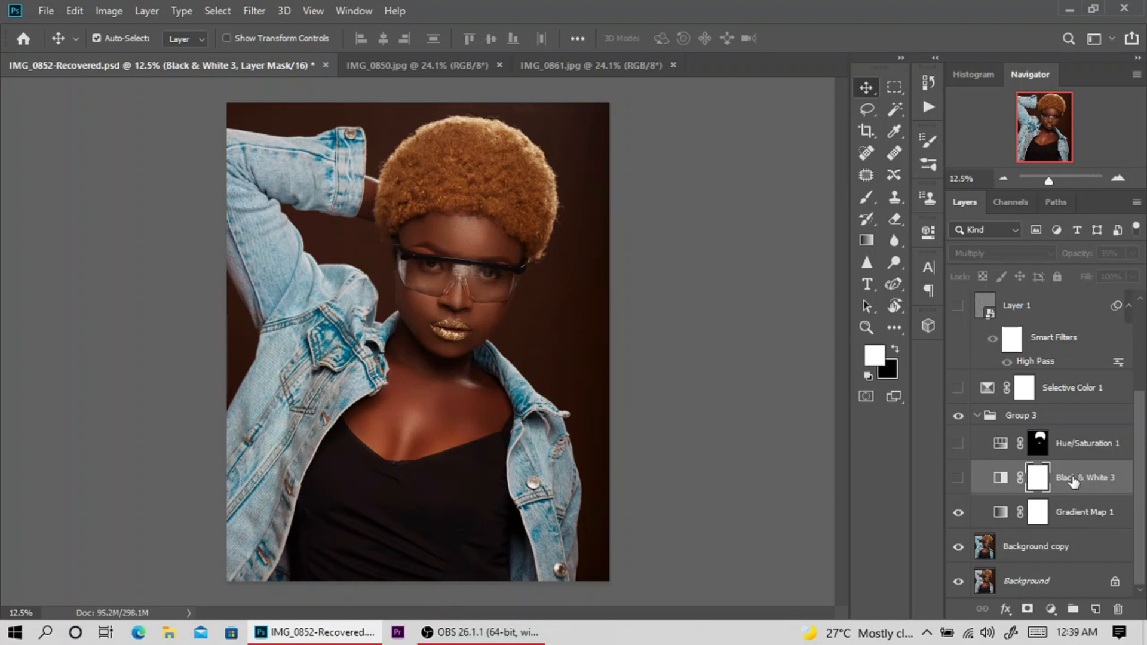
click(960, 479)
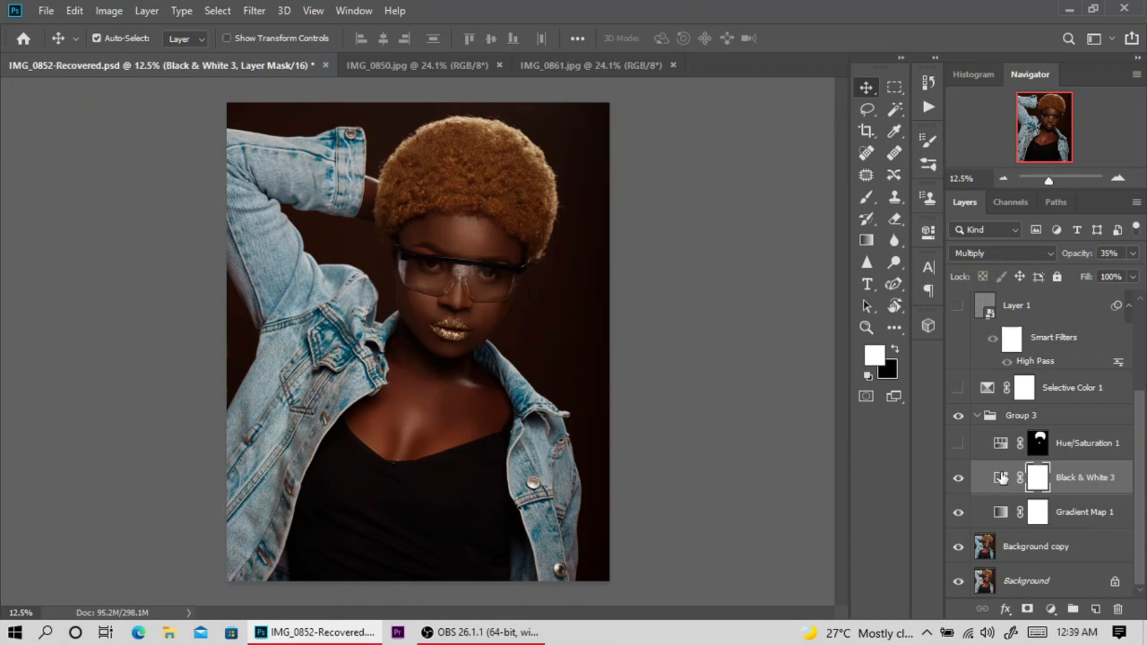
click(1013, 254)
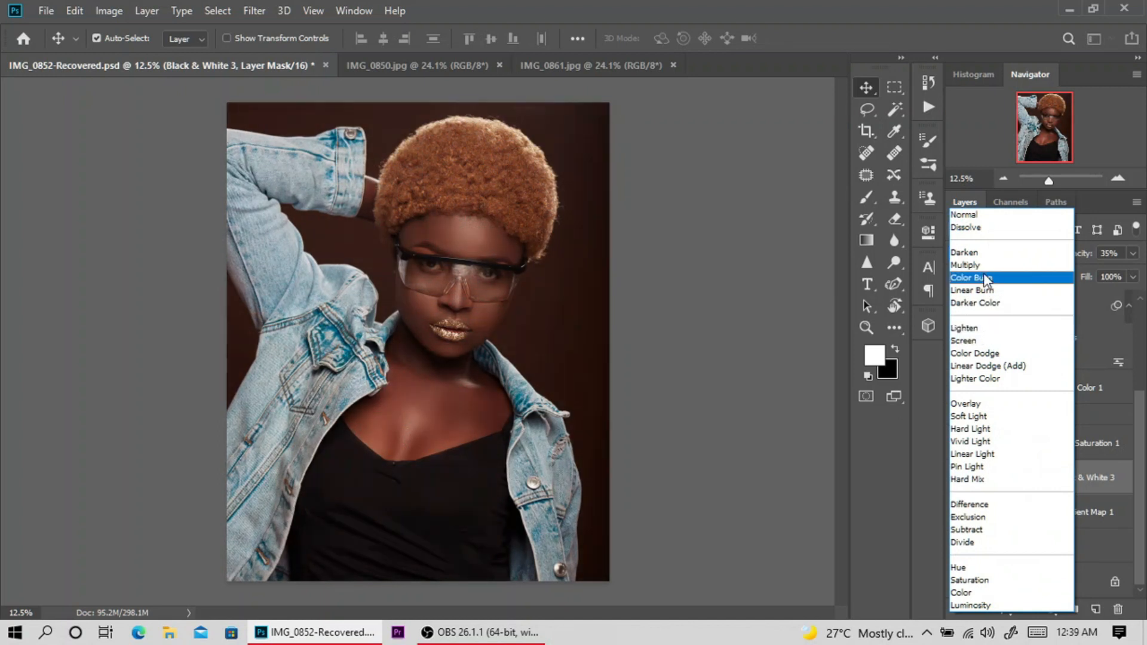
click(987, 265)
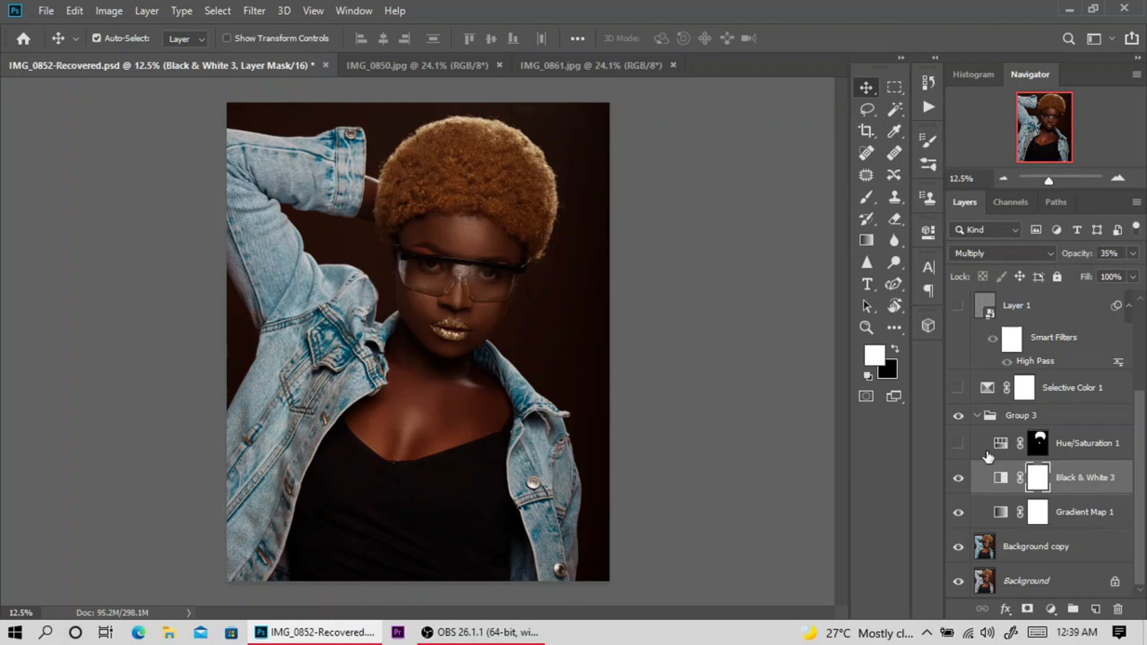
Compare the portrait with and without the Black & White 3 adjustment, leaving the layer visible.
click(959, 478)
click(959, 479)
click(958, 480)
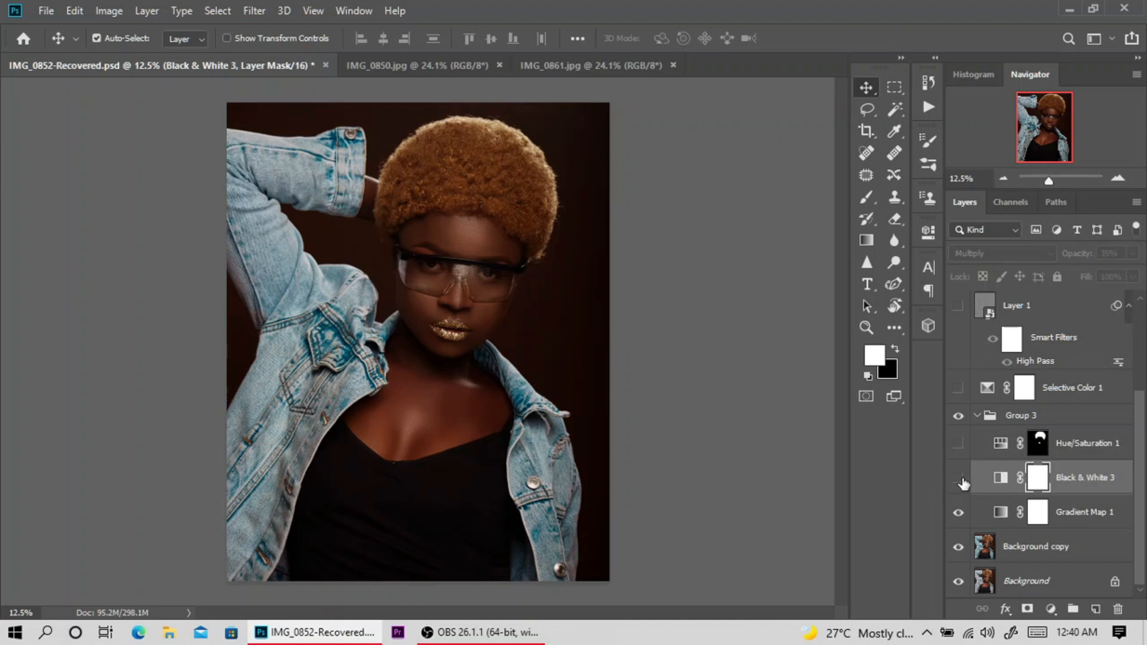
click(959, 480)
click(959, 479)
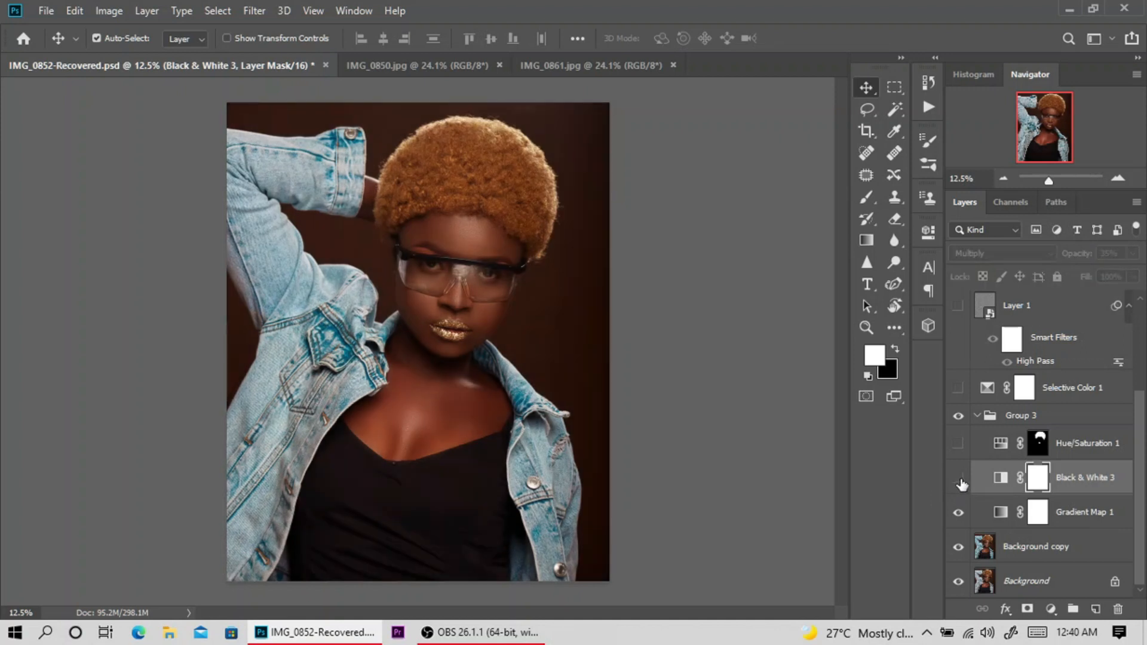
click(960, 481)
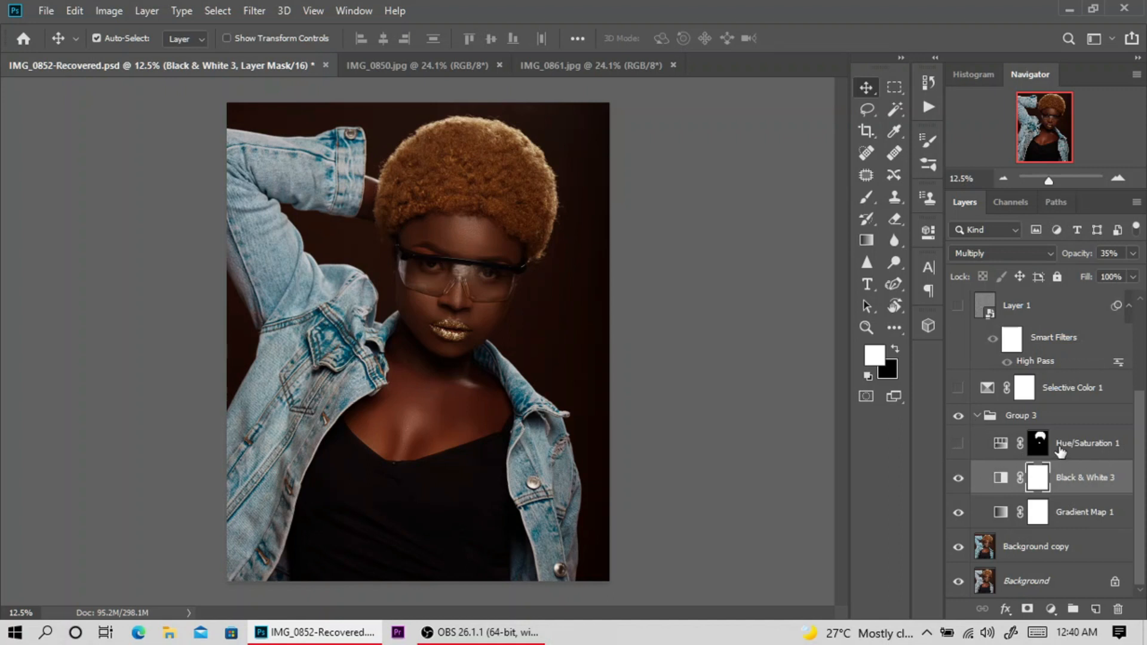
Compare the portrait with and without the Hue/Saturation 1 adjustment in Group 3, leaving the layer visible.
click(960, 445)
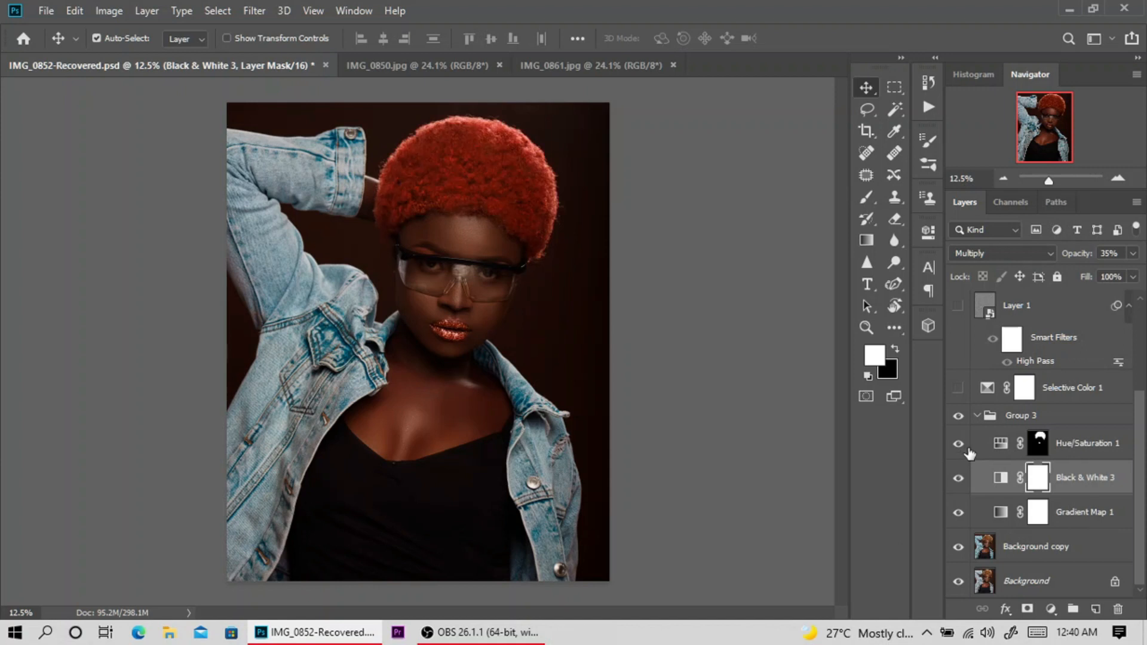
click(959, 444)
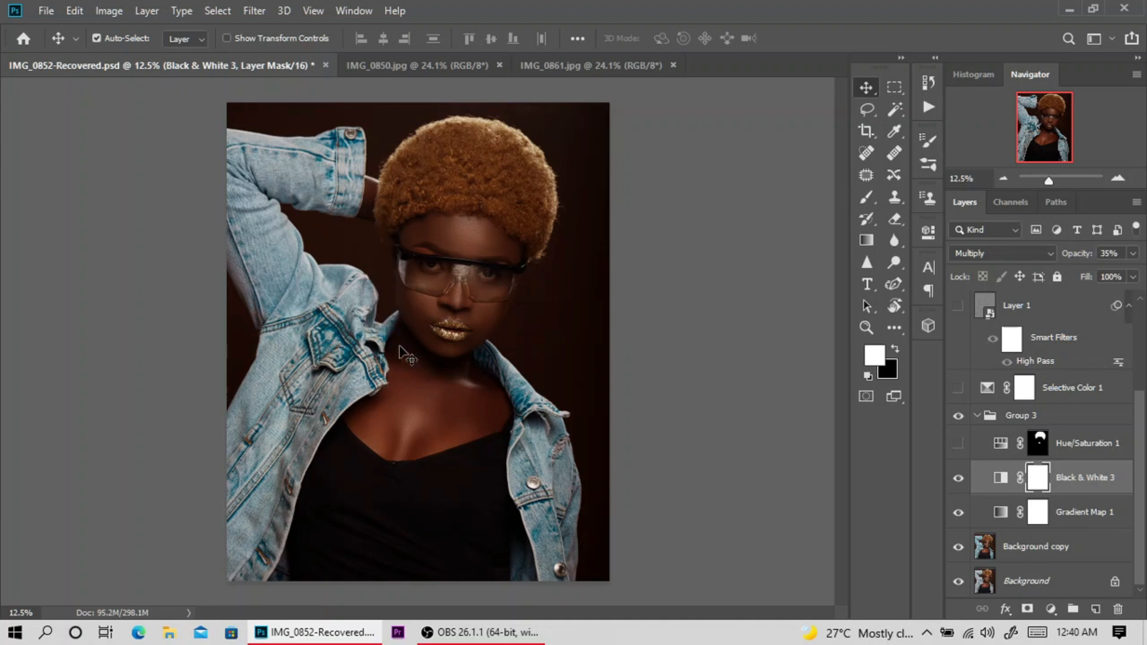
click(958, 442)
Review the Yellows settings of the Hue/Saturation 1 adjustment, close its properties and select its layer mask.
double_click(1000, 445)
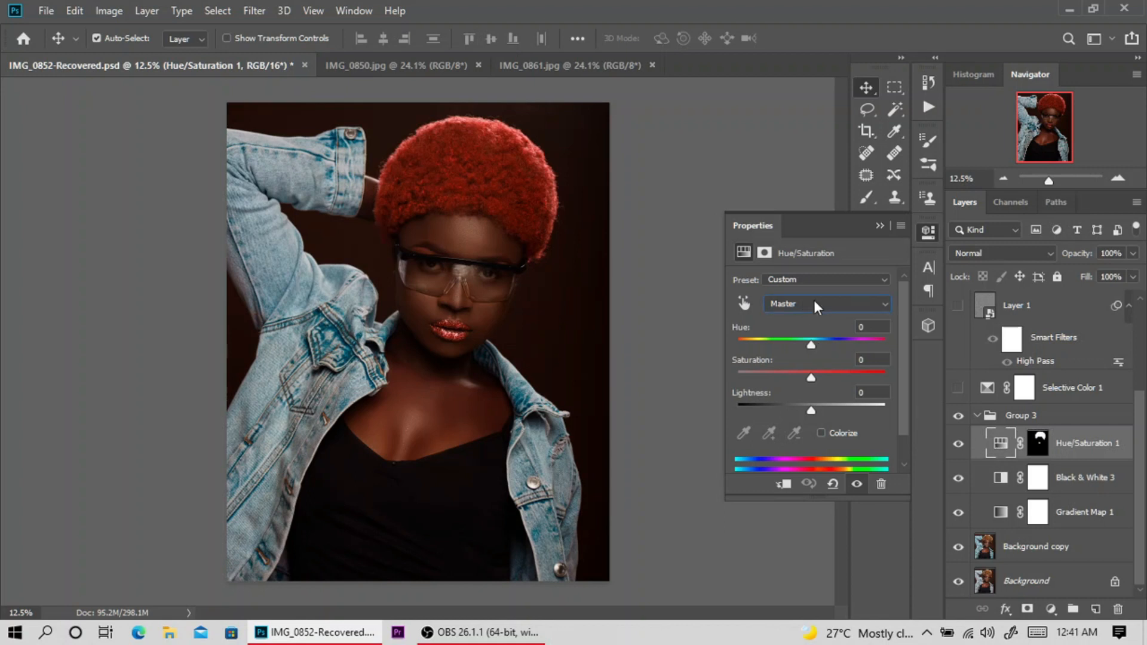
click(807, 305)
click(784, 343)
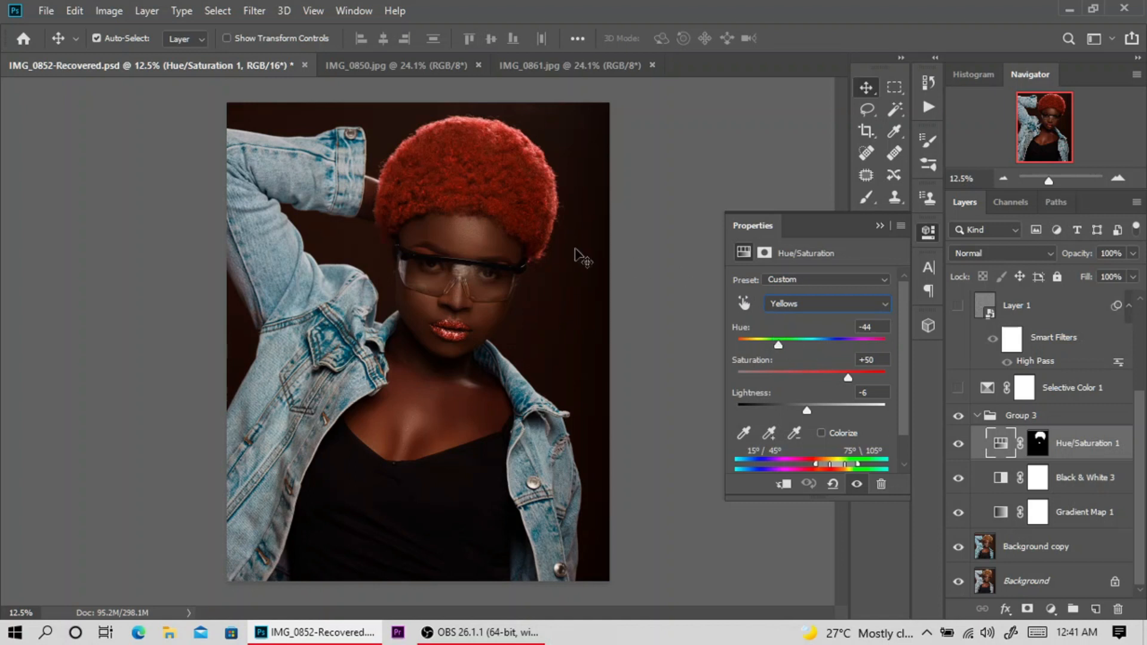
click(880, 225)
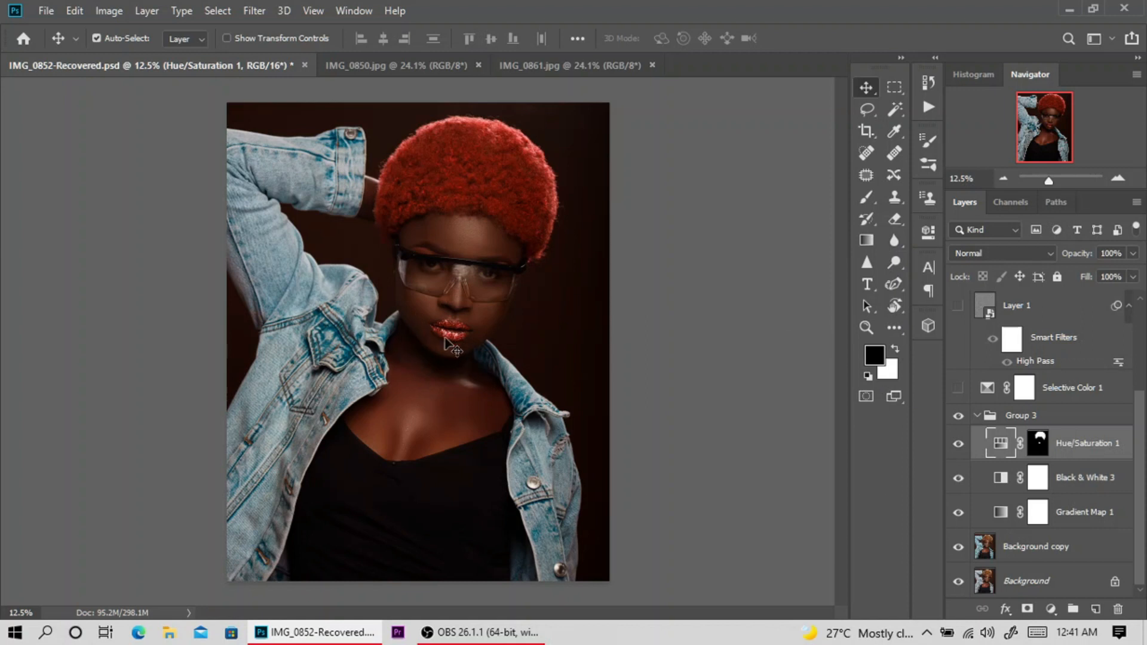
click(1042, 454)
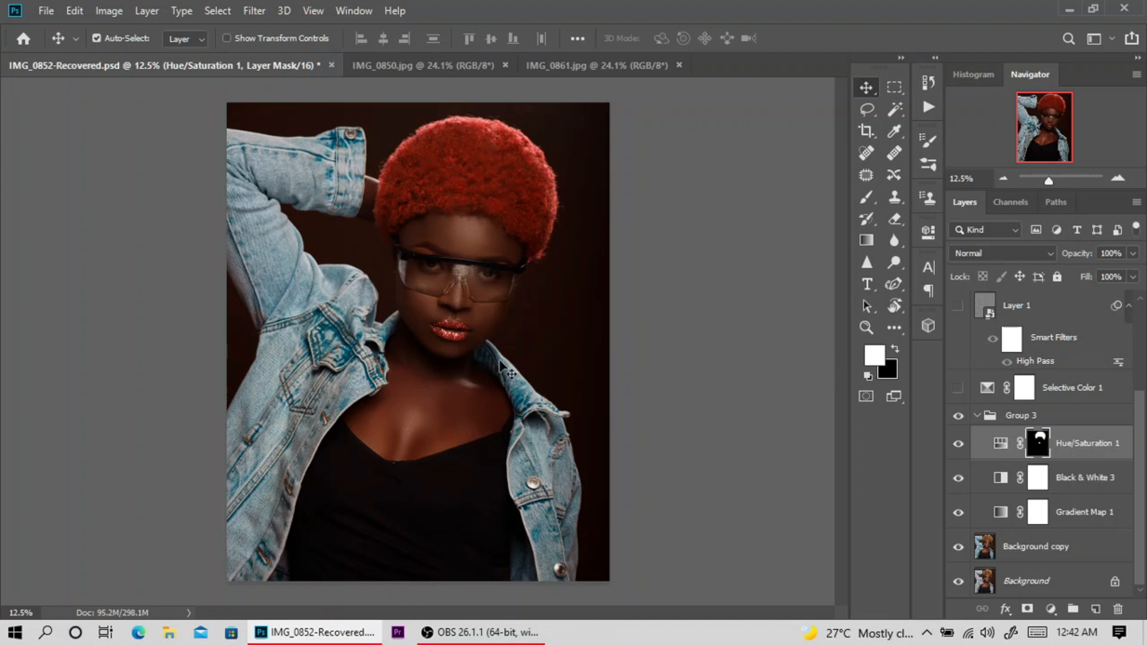
Collapse Group 3 and compare the portrait with and without the whole group, leaving it visible.
click(977, 415)
click(959, 521)
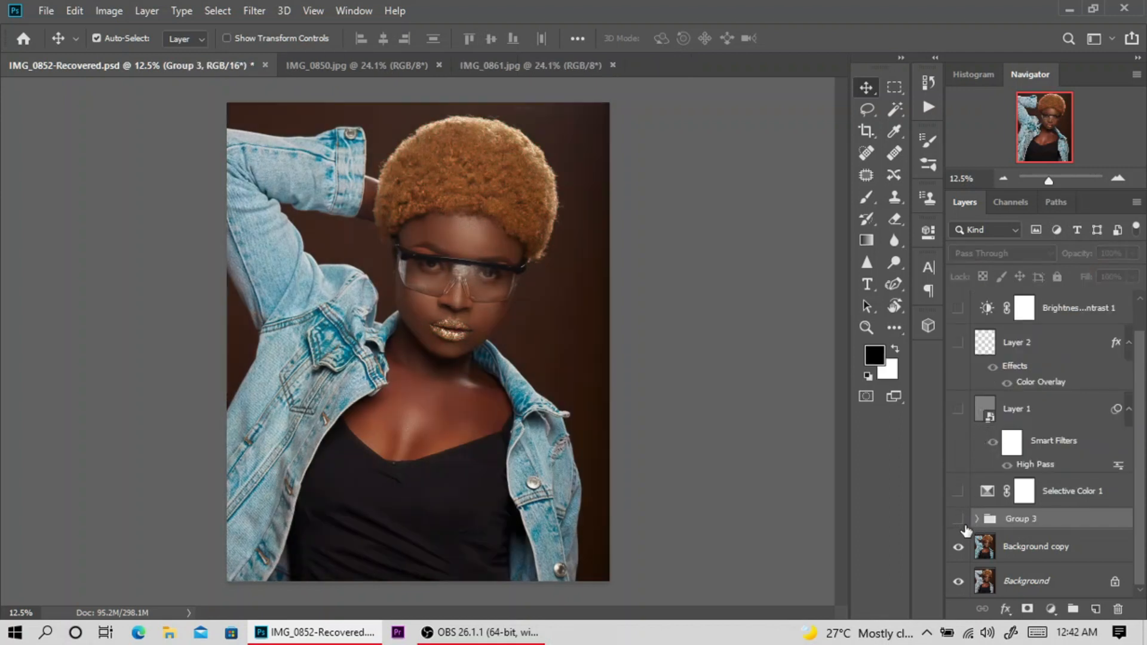
click(959, 519)
click(959, 520)
click(958, 520)
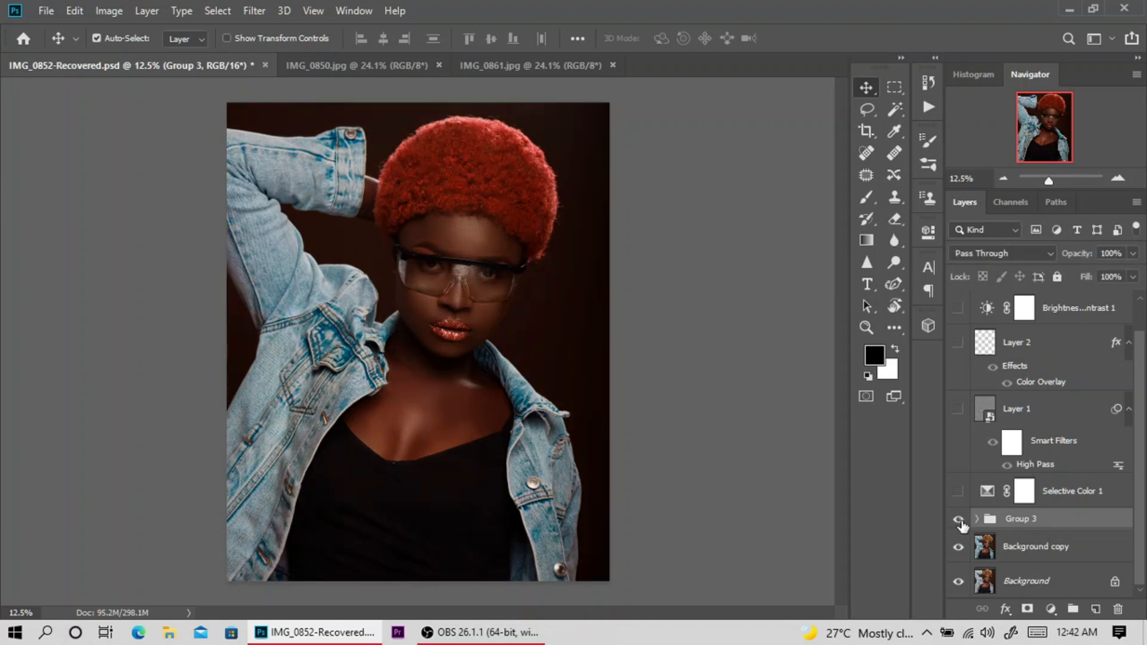
Make the Selective Color 1 adjustment visible, select its layer and compare the portrait with and without it.
click(959, 491)
click(959, 492)
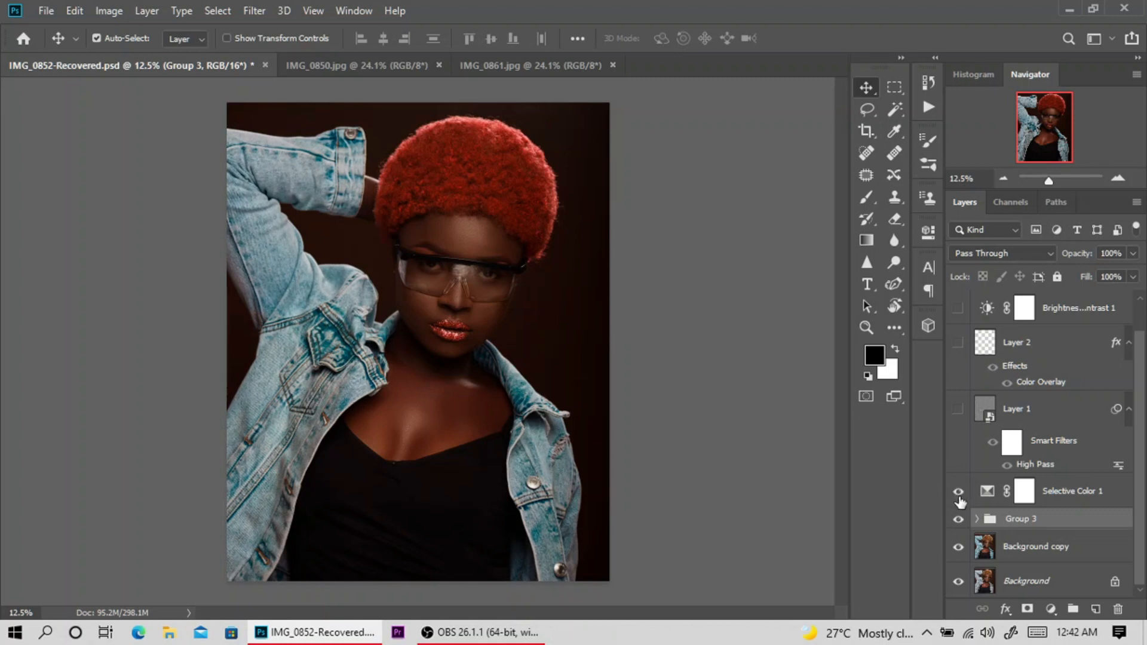
click(959, 494)
click(958, 494)
click(1053, 500)
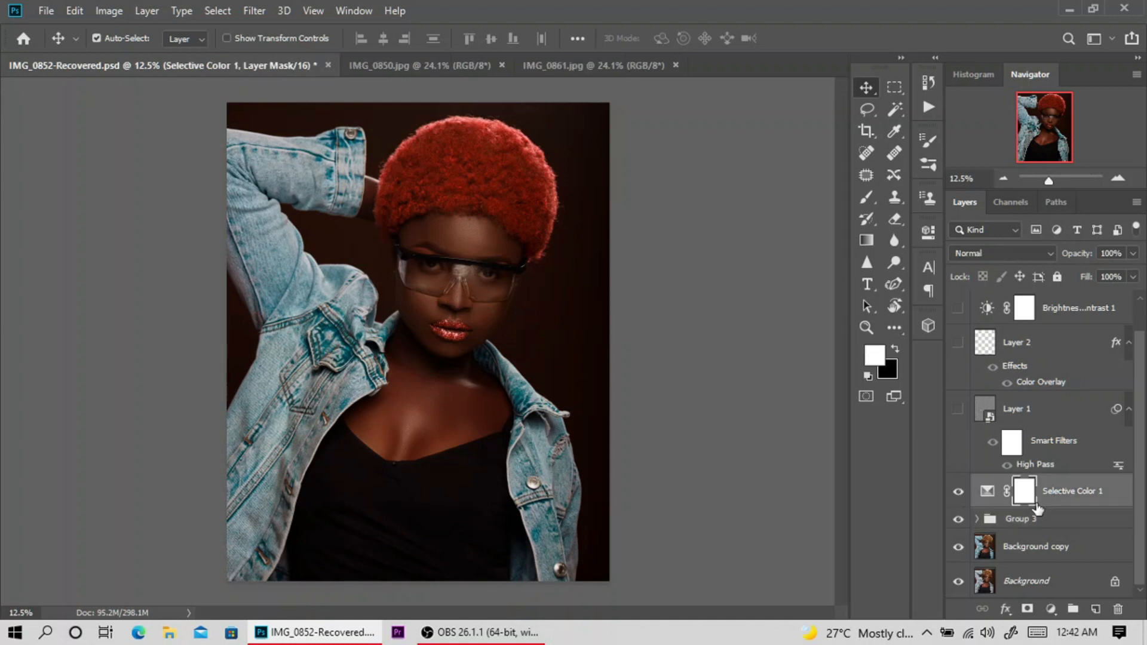
click(959, 492)
click(959, 493)
Examine the Selective Color 1 settings, switching the edited color range to Whites and then to Cyans, and close its properties.
double_click(988, 493)
click(834, 296)
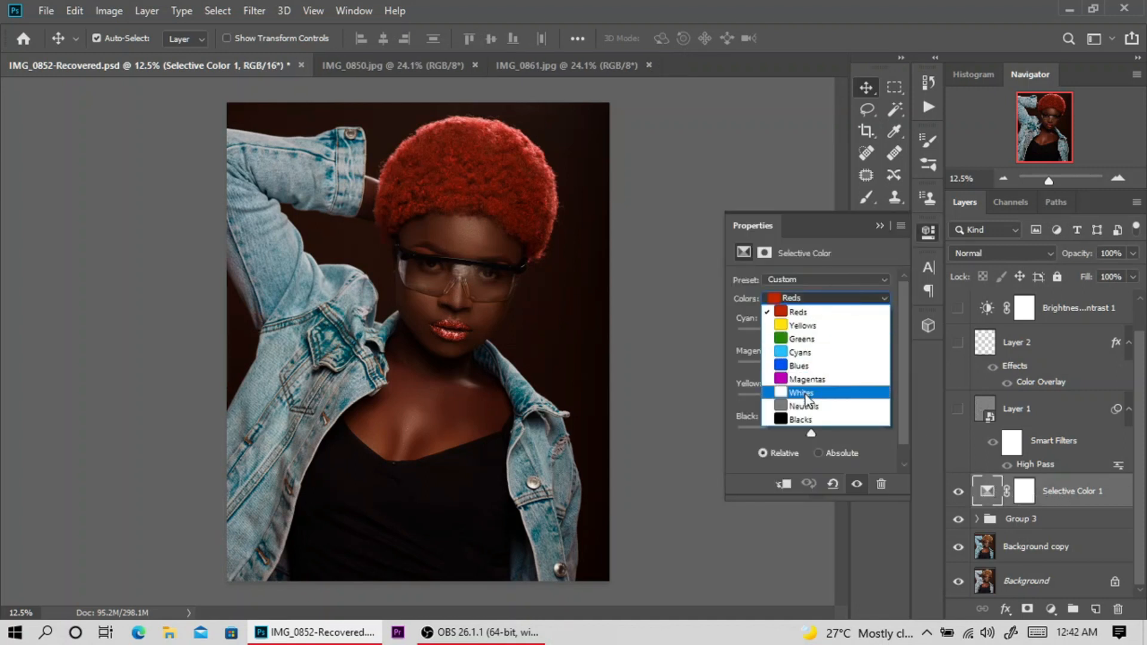
click(838, 386)
click(830, 298)
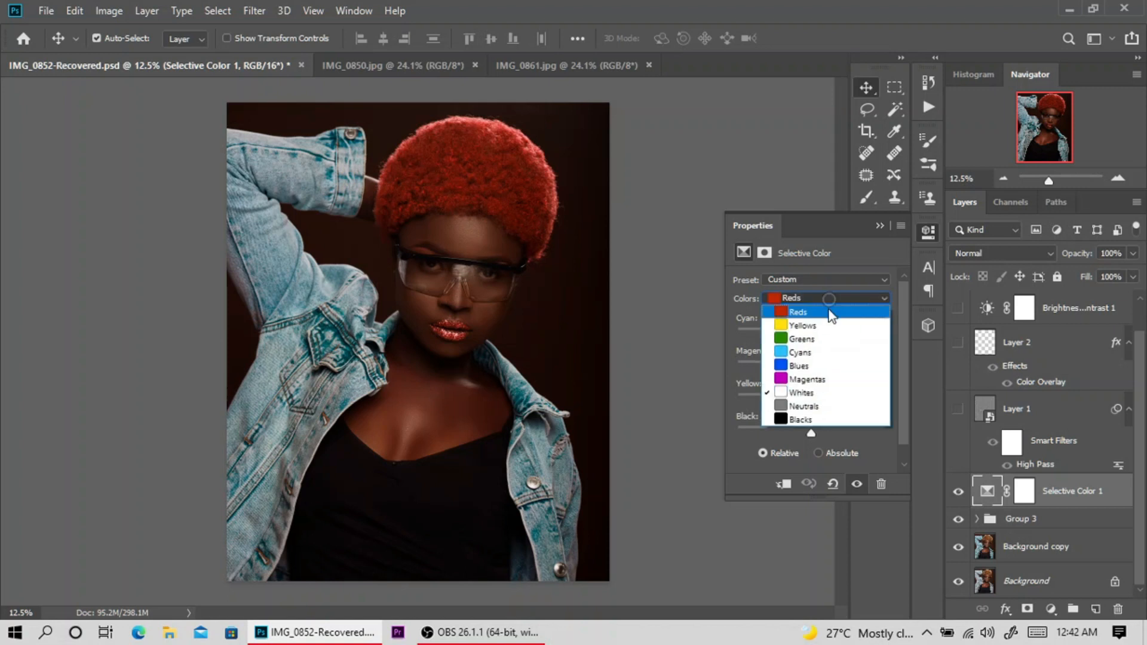
click(824, 349)
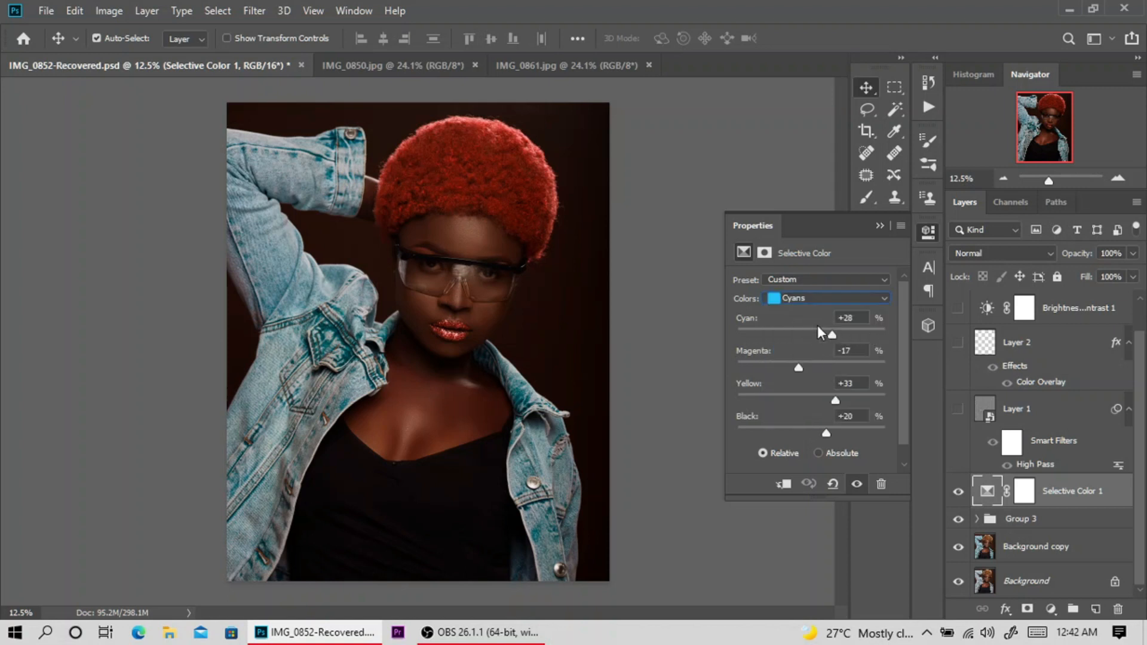
click(880, 226)
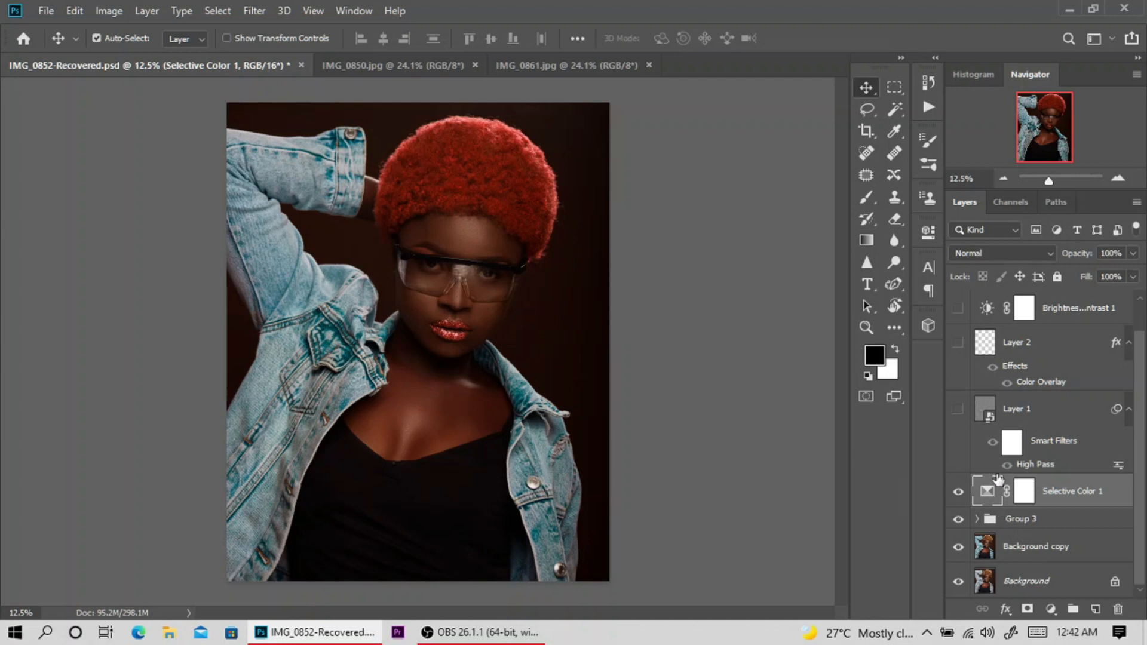
Compare the portrait with and without the High Pass sharpening on Layer 1, leaving it visible, and make the Brightness/Contrast 1 adjustment visible.
click(959, 413)
click(959, 413)
click(959, 415)
click(958, 308)
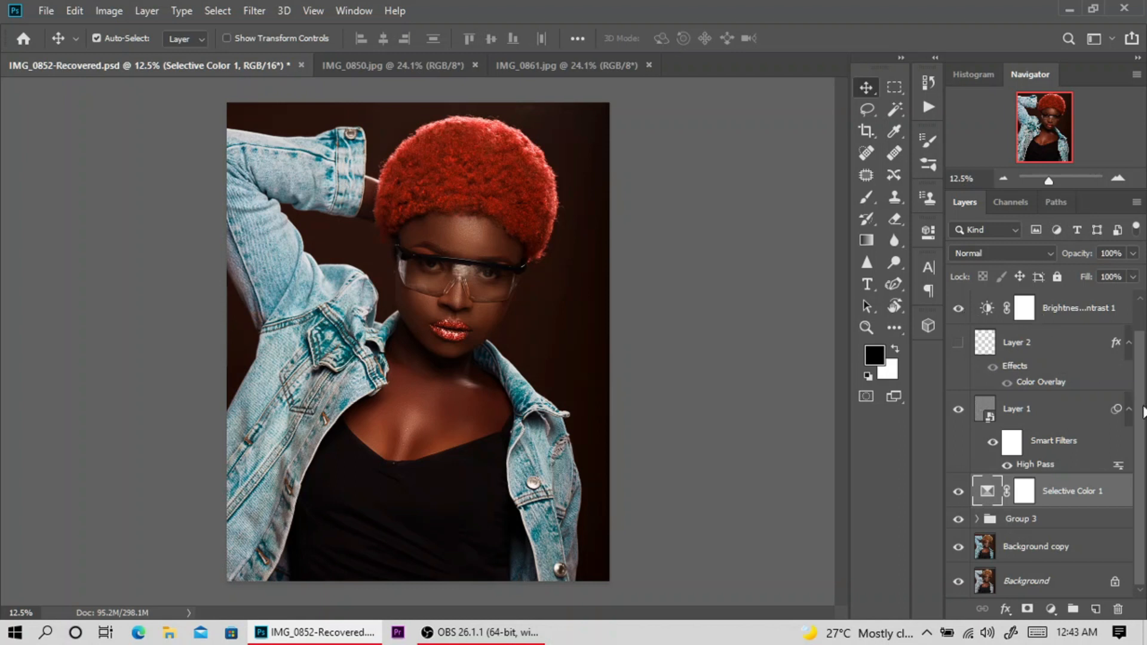
Compare the portrait with and without the Background copy layer and with and without Group 3, leaving both visible.
mouse_move(1142, 461)
mouse_down()
mouse_move(1143, 449)
mouse_move(1138, 476)
mouse_up()
click(958, 552)
click(958, 553)
click(959, 519)
click(959, 519)
Compare the original Background photo alone with the fully graded portrait several times, ending with the graded layers visible.
key(ctrl+alt)
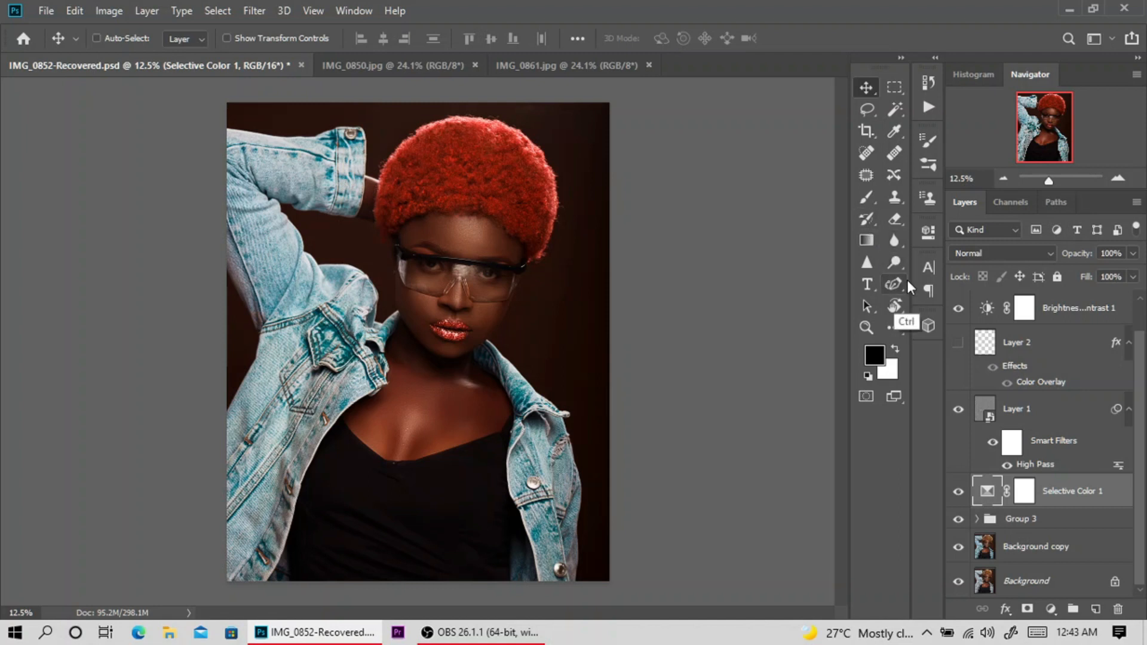
ctrl+alt+click(958, 580)
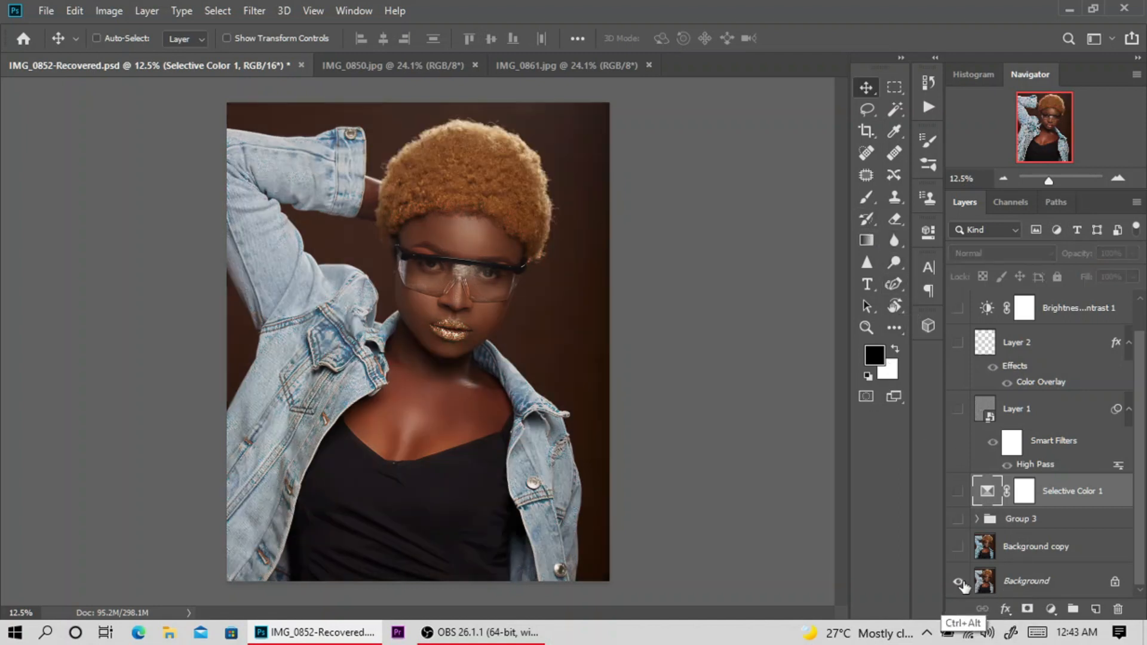
ctrl+alt+click(959, 583)
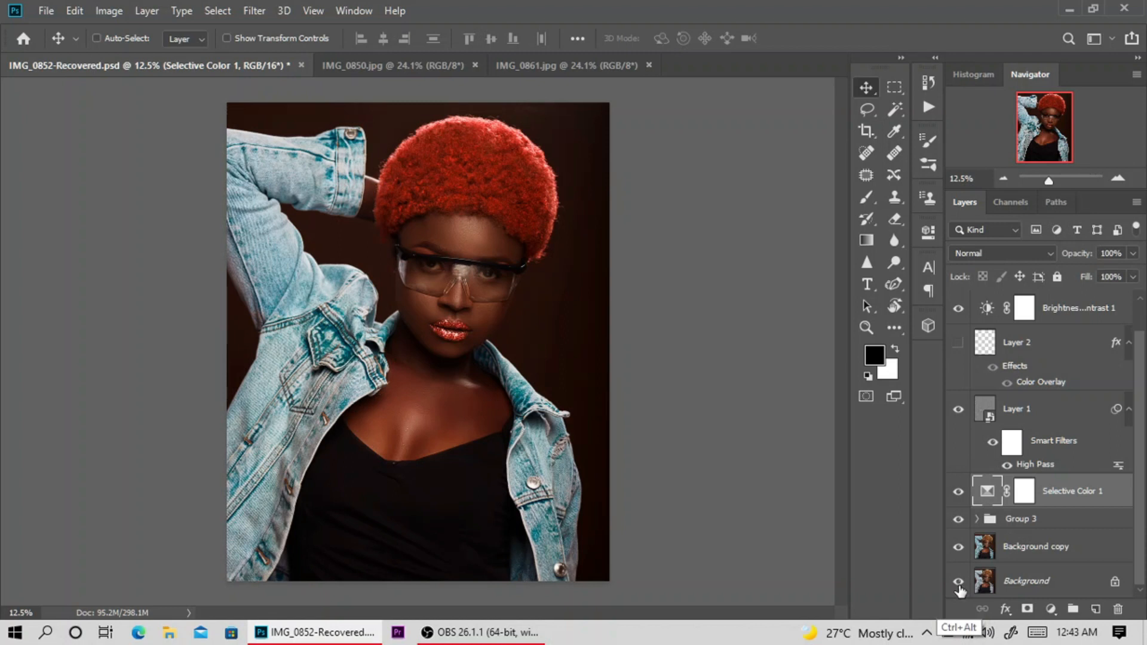
ctrl+alt+click(959, 586)
ctrl+alt+click(959, 584)
ctrl+alt+click(959, 585)
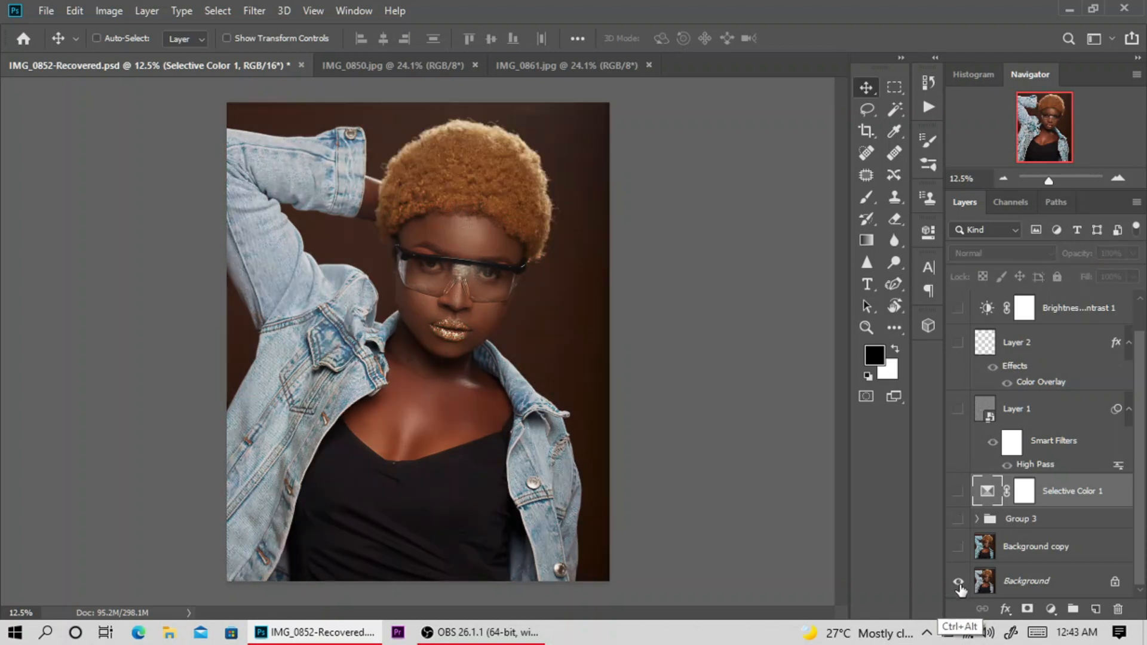
ctrl+alt+click(959, 585)
ctrl+alt+click(959, 586)
ctrl+alt+click(959, 585)
ctrl+alt+click(959, 587)
ctrl+alt+click(959, 589)
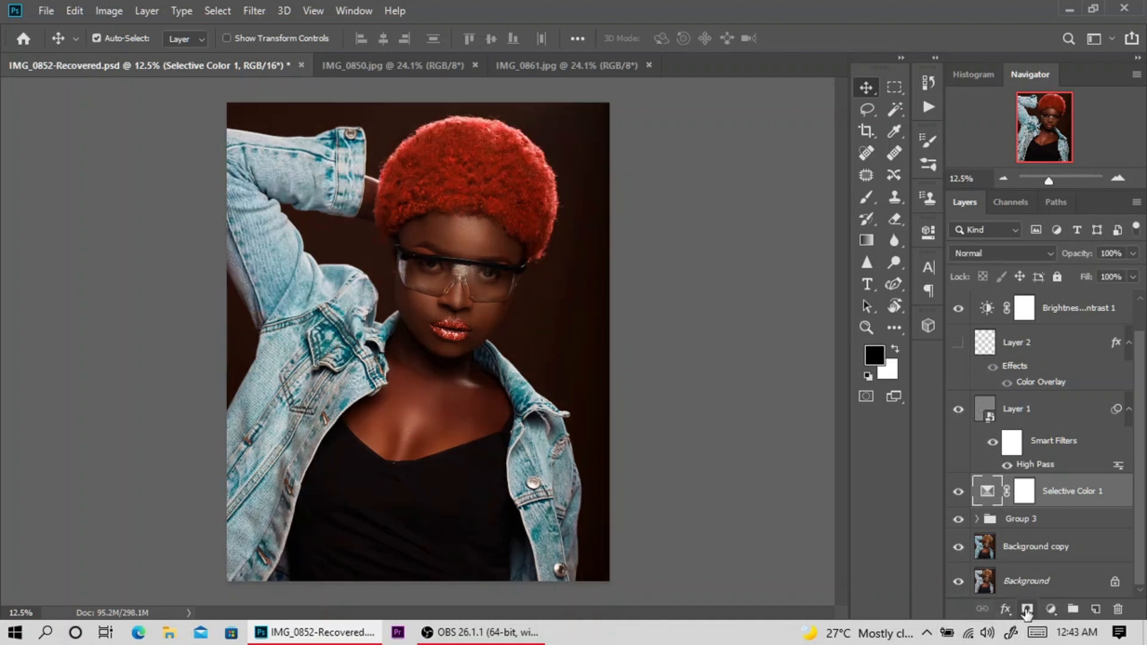